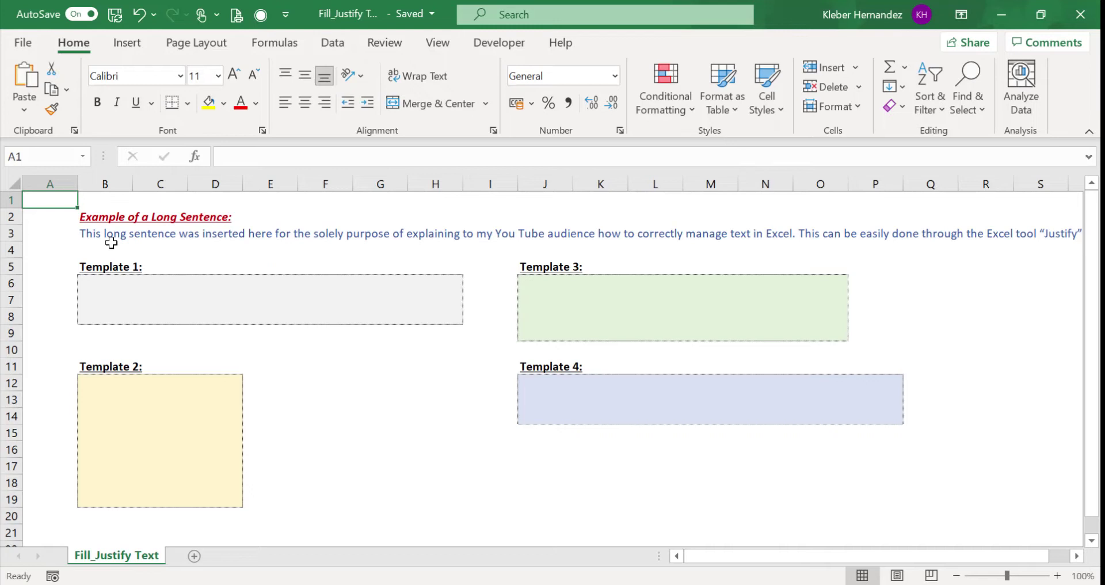
# Step: Examine how far the long sentence in B3 extends across row 3
pyautogui.click(96, 232)
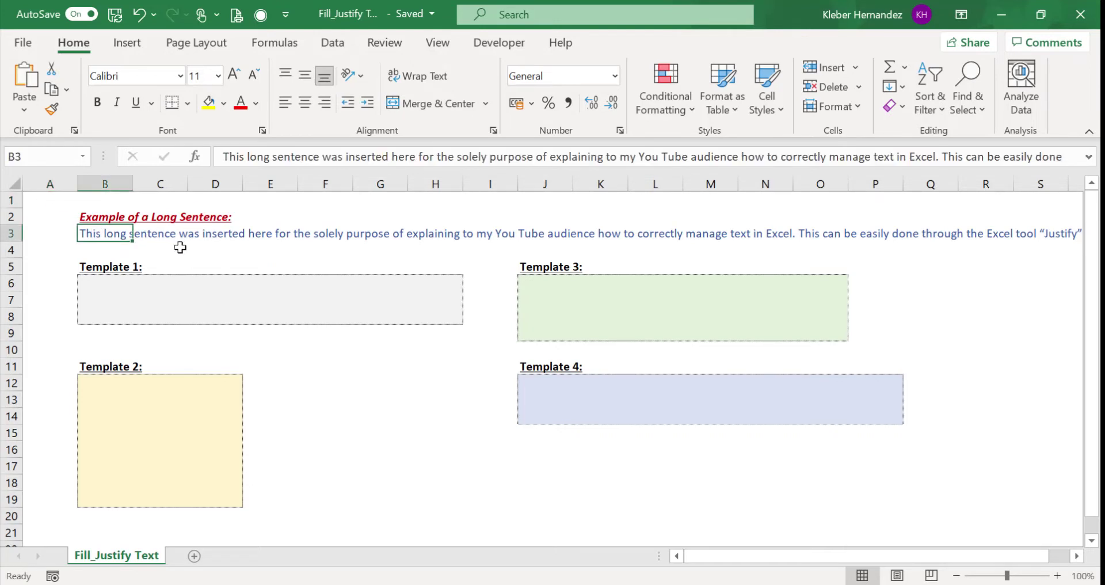
pyautogui.press('Right')
pyautogui.press('Right')
pyautogui.press('Right')
pyautogui.press('Right')
pyautogui.press('Right')
pyautogui.press('Right')
pyautogui.press('Right')
pyautogui.press('Right')
pyautogui.press('Right')
pyautogui.press('Right')
pyautogui.press('Right')
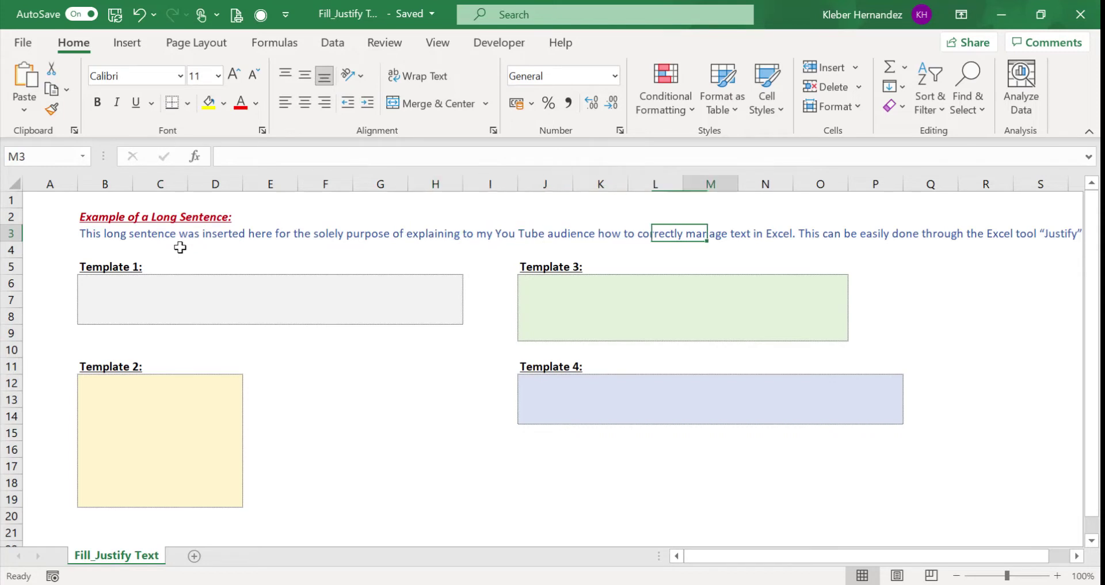
pyautogui.press('Right')
pyautogui.press('Right')
pyautogui.press('Right')
pyautogui.press('Right')
pyautogui.press('Right')
pyautogui.press('Right')
pyautogui.press('Right')
pyautogui.press('Right')
pyautogui.press('Right')
pyautogui.press('Right')
pyautogui.press('Right')
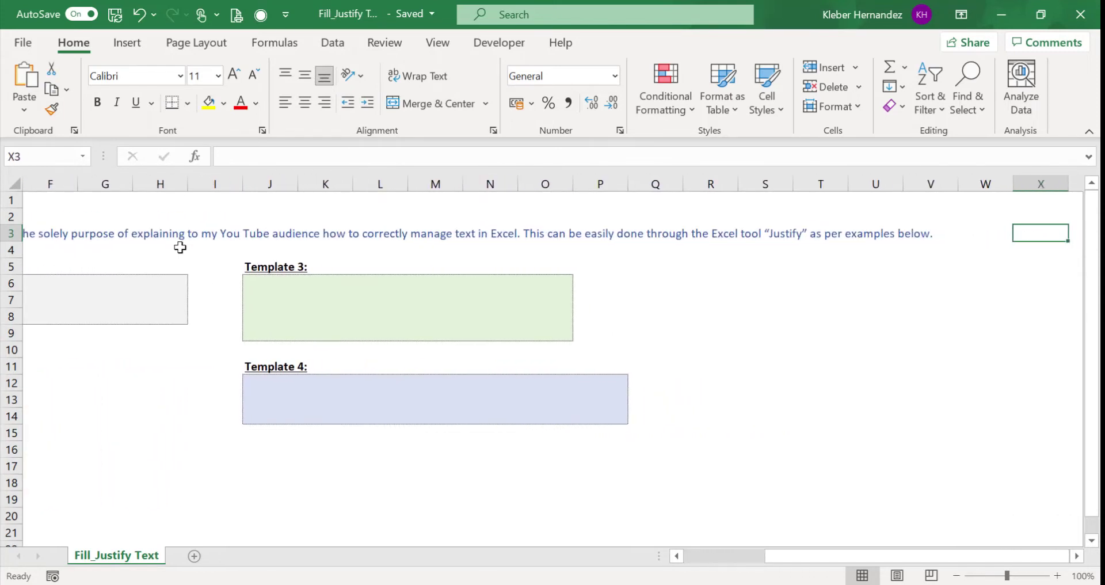
pyautogui.hotkey('ctrl', 'Left')
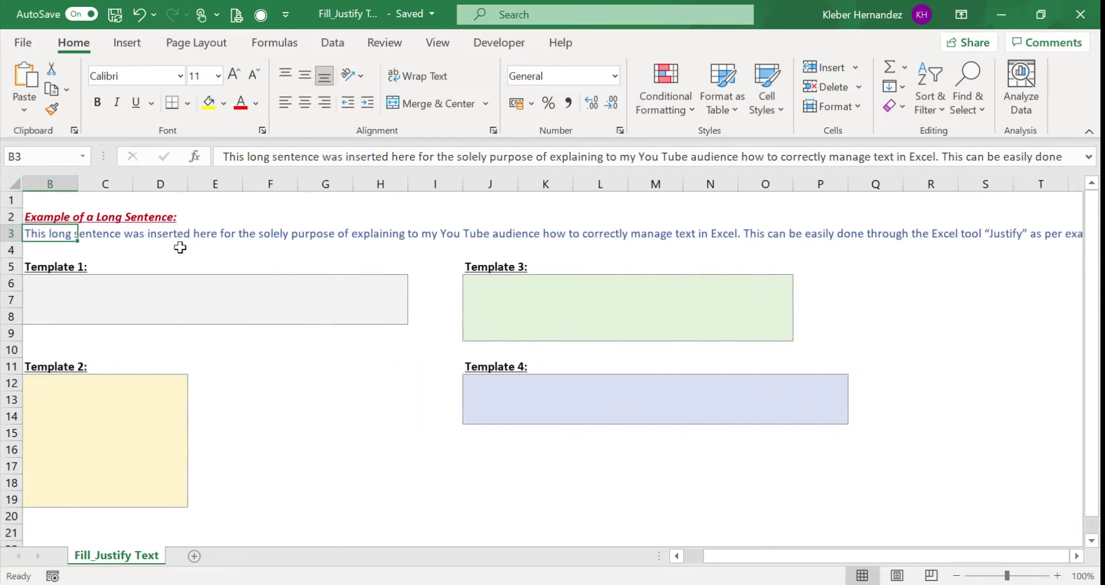
pyautogui.press('Left')
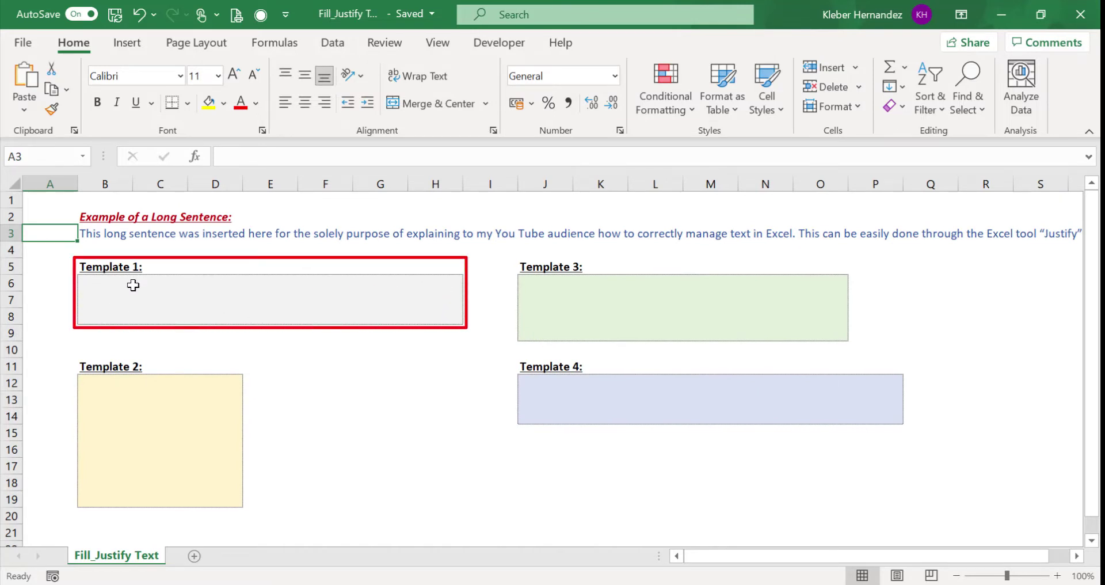
# Step: Copy the full text of the long sentence in B3 and paste it into B6 under Template 1
pyautogui.press('Right')
pyautogui.press('F2')
pyautogui.hotkey('ctrl', 'shift', 'Home')
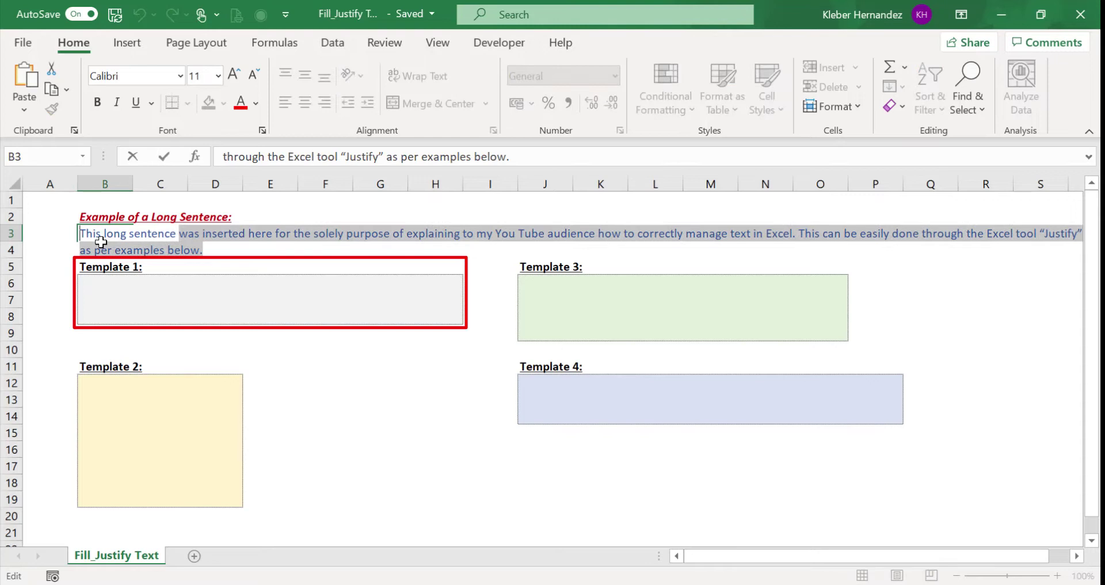
pyautogui.hotkey('ctrl', 'c')
pyautogui.press('Escape')
pyautogui.press('Down')
pyautogui.press('Down')
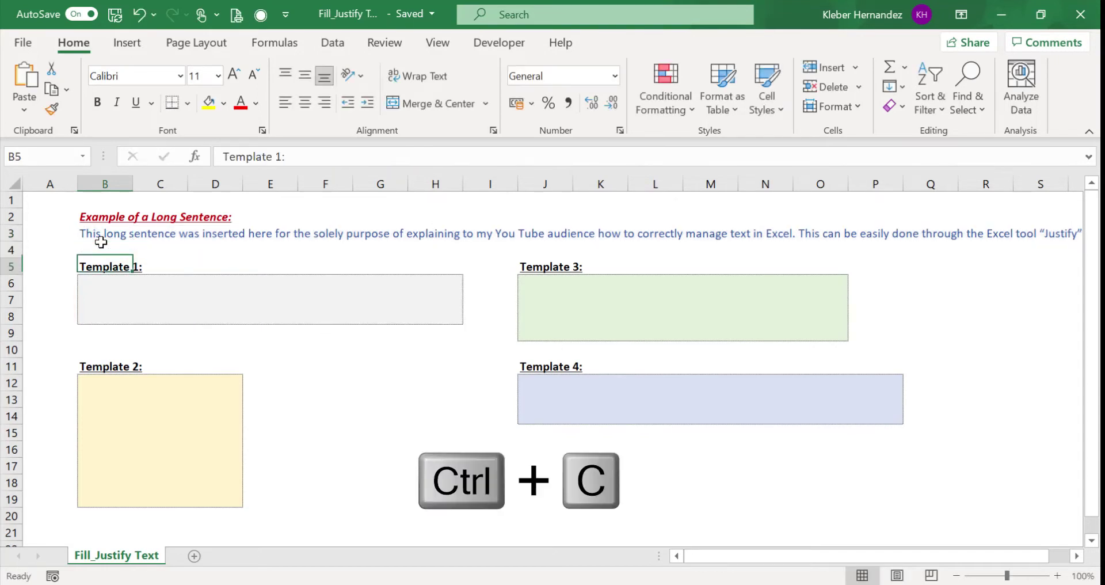
pyautogui.press('Down')
pyautogui.hotkey('ctrl', 'v')
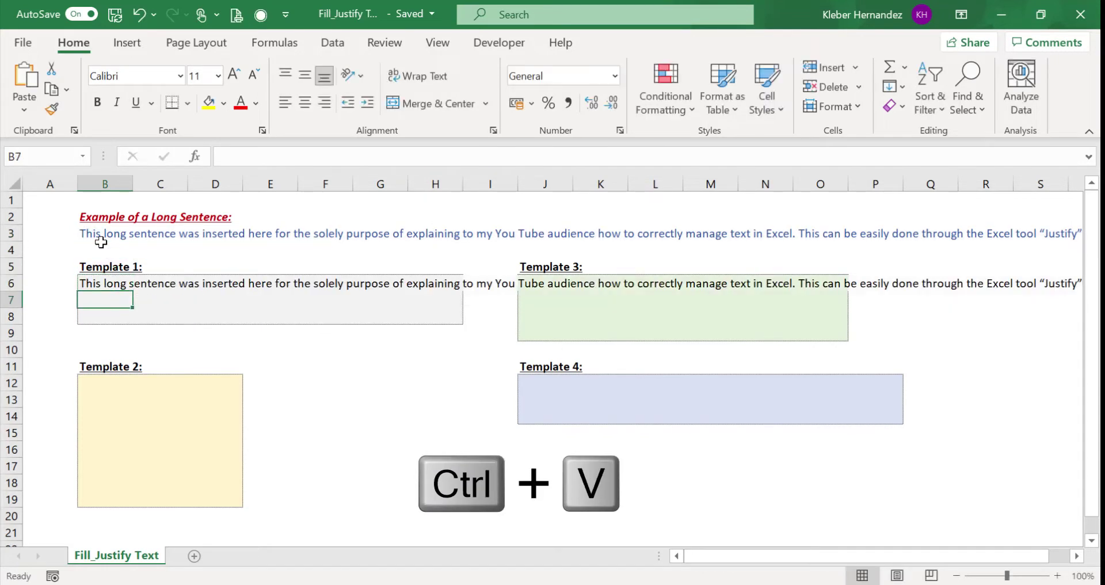
# Step: Cut the text from "to my You Tube audience" onward out of B6 and paste it into B7
pyautogui.press('F2')
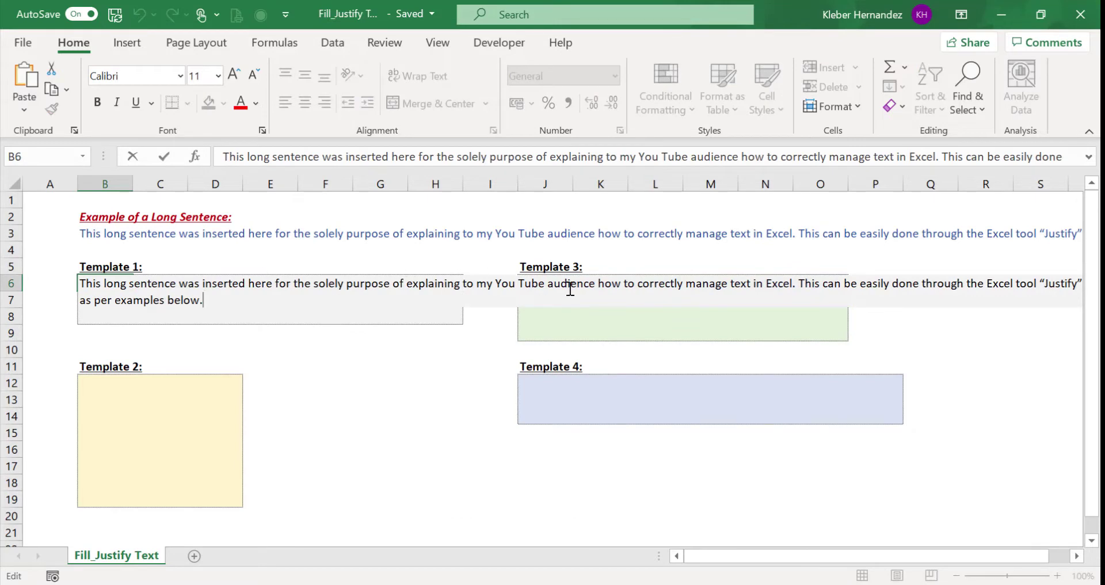
pyautogui.keyDown('shift'); pyautogui.click(463, 282); pyautogui.keyUp('shift')
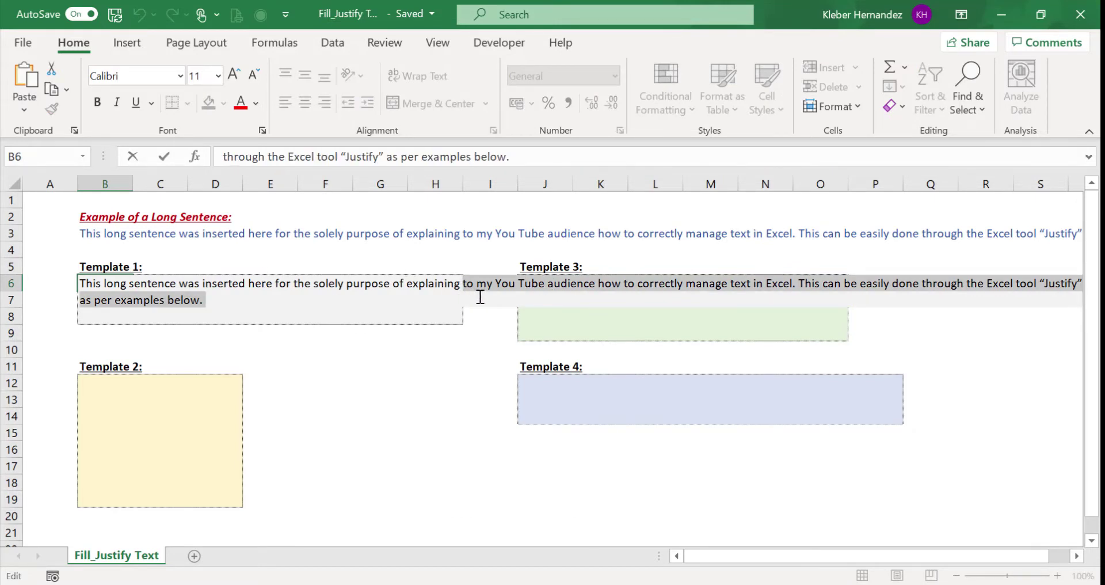
pyautogui.hotkey('ctrl', 'x')
pyautogui.press('Return')
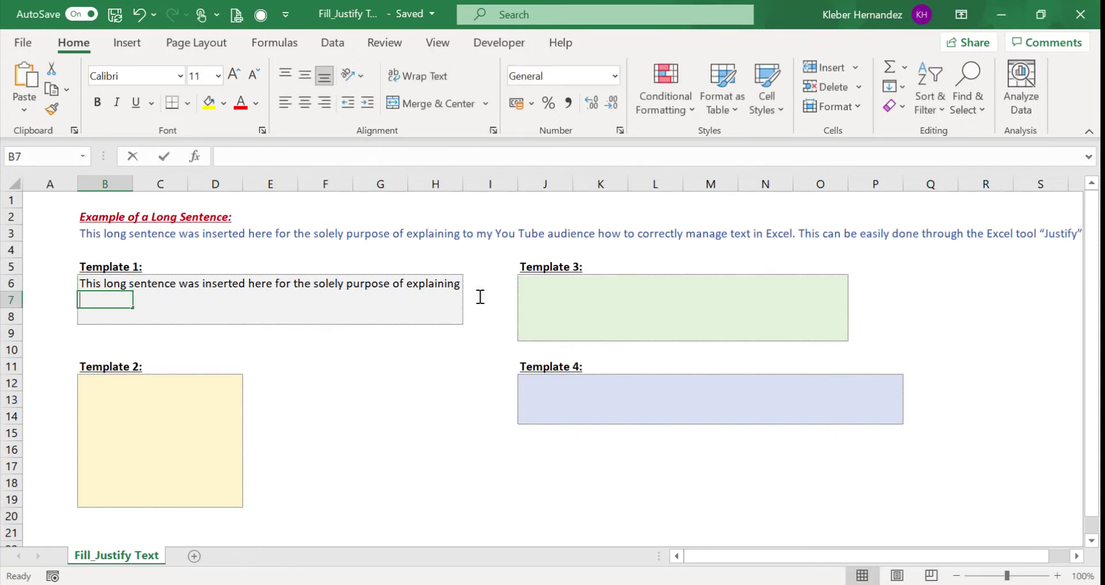
pyautogui.press('F2')
pyautogui.hotkey('ctrl', 'v')
pyautogui.hotkey('ctrl', 'Return')
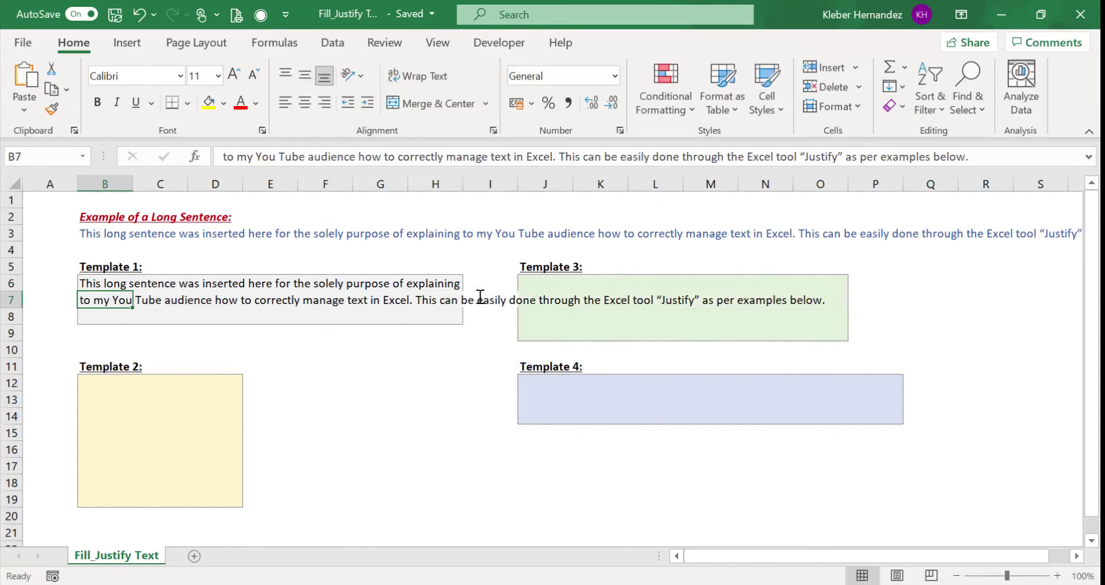
# Step: Cut the text from "be easily done" onward out of B7 and paste it into B8
pyautogui.press('F2')
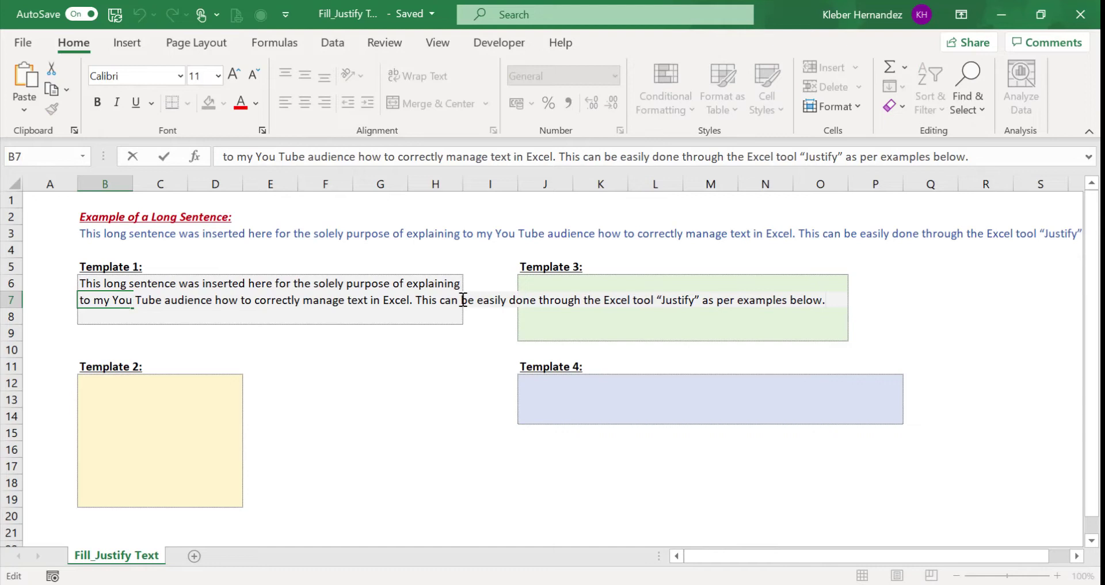
pyautogui.keyDown('shift'); pyautogui.click(463, 300); pyautogui.keyUp('shift')
pyautogui.hotkey('ctrl', 'x')
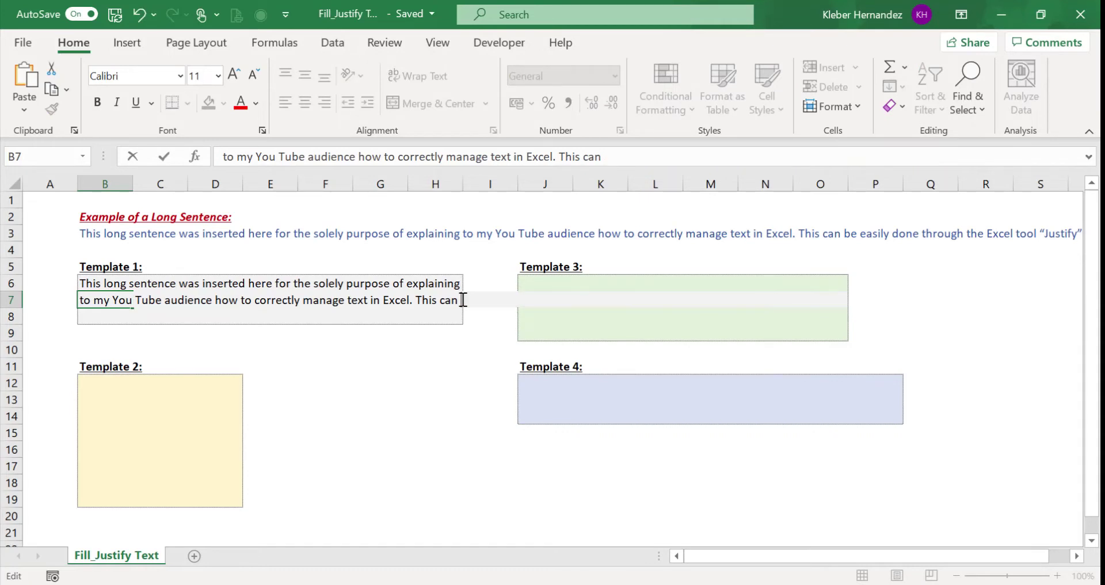
pyautogui.press('Return')
pyautogui.press('F2')
pyautogui.hotkey('ctrl', 'v')
pyautogui.press('Return')
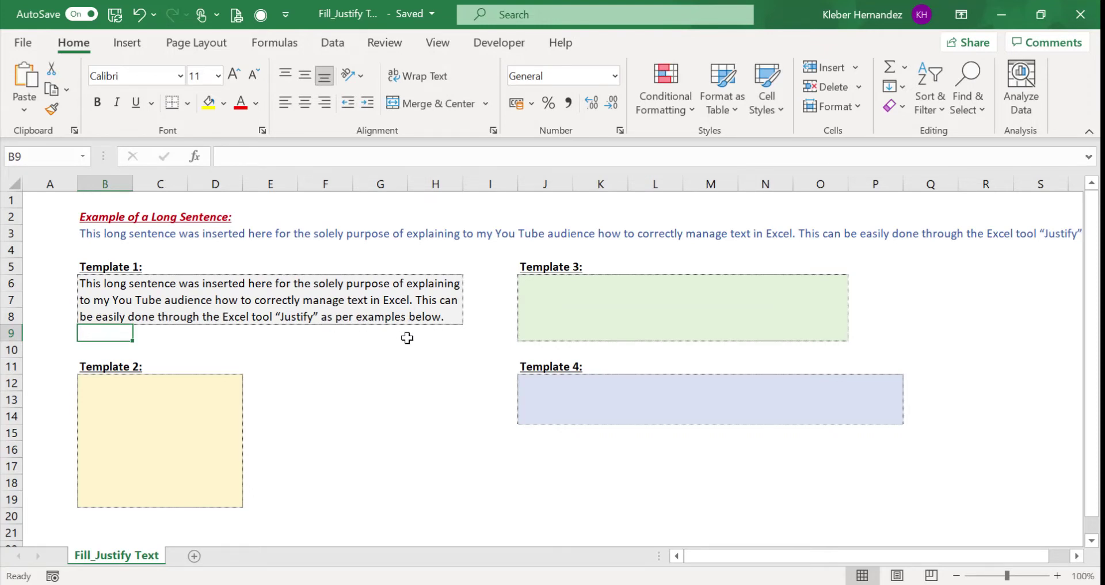
# Step: Undo the manual splitting of the Template 1 sentence back to the single pasted line in B6
pyautogui.hotkey('ctrl', 'z')
pyautogui.hotkey('ctrl', 'z')
pyautogui.hotkey('ctrl', 'z')
pyautogui.hotkey('ctrl', 'z')
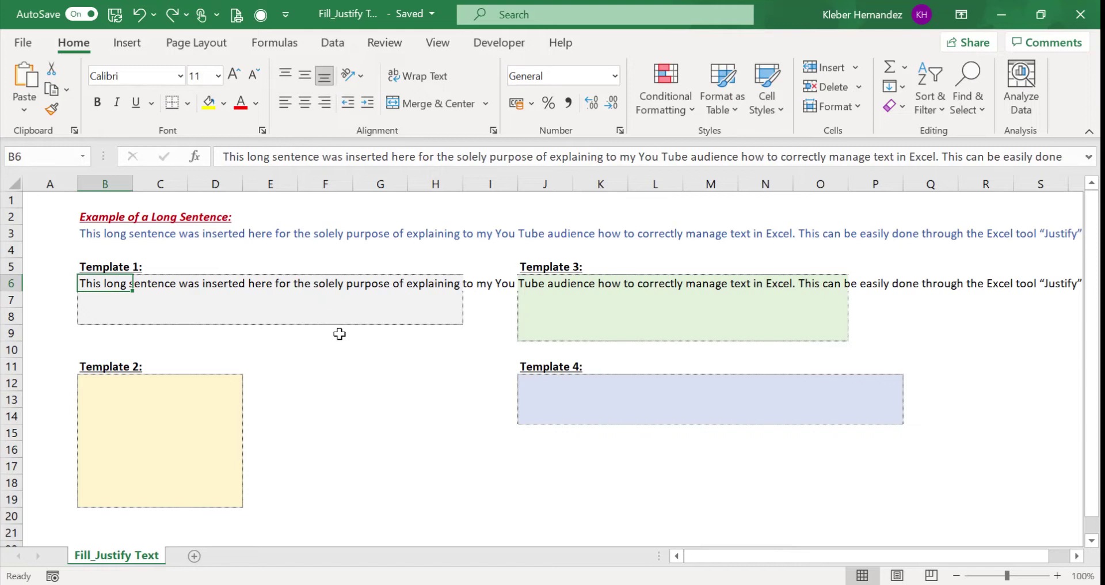
# Step: Apply Fill Justify to B6:H8 to fit the sentence inside the Template 1 box
pyautogui.hotkey('shift', 'Right')
pyautogui.hotkey('shift', 'Right')
pyautogui.hotkey('shift', 'Right')
pyautogui.hotkey('shift', 'Right')
pyautogui.hotkey('shift', 'Right')
pyautogui.hotkey('shift', 'Right')
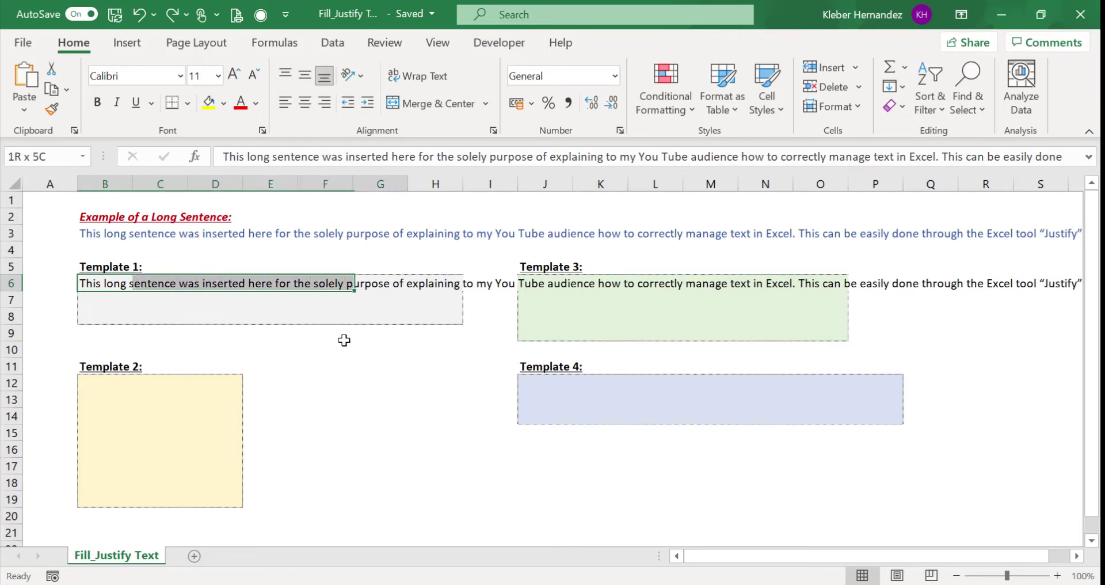
pyautogui.hotkey('shift', 'Down')
pyautogui.hotkey('shift', 'Down')
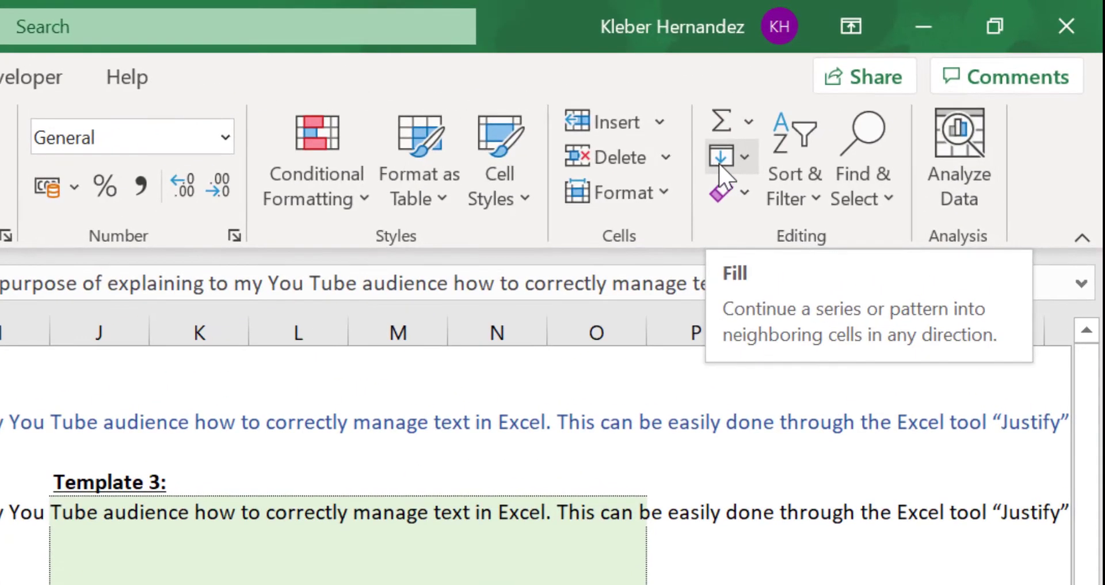
pyautogui.click(742, 159)
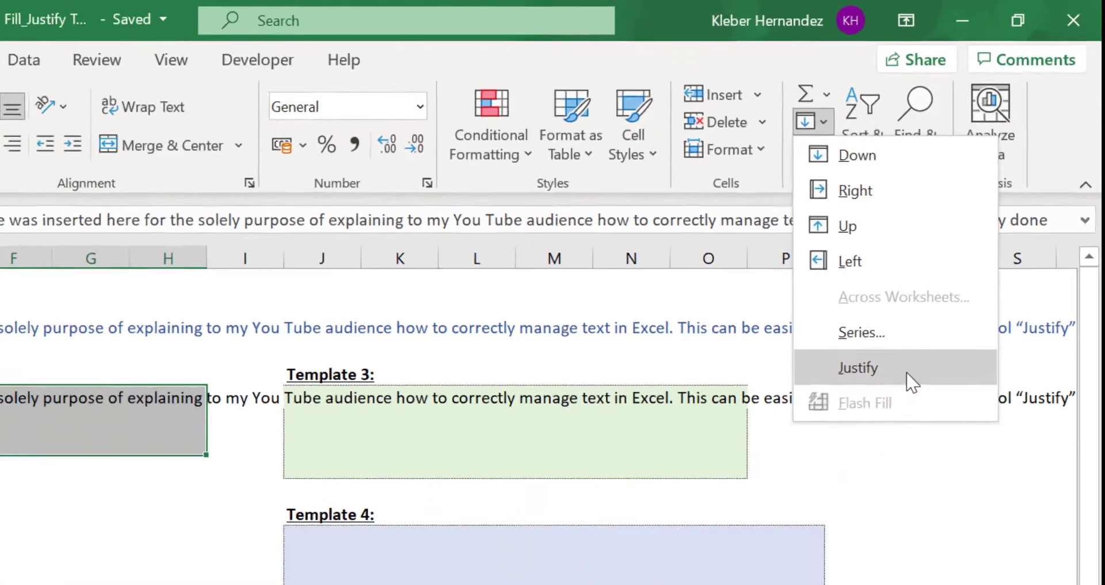
pyautogui.click(909, 374)
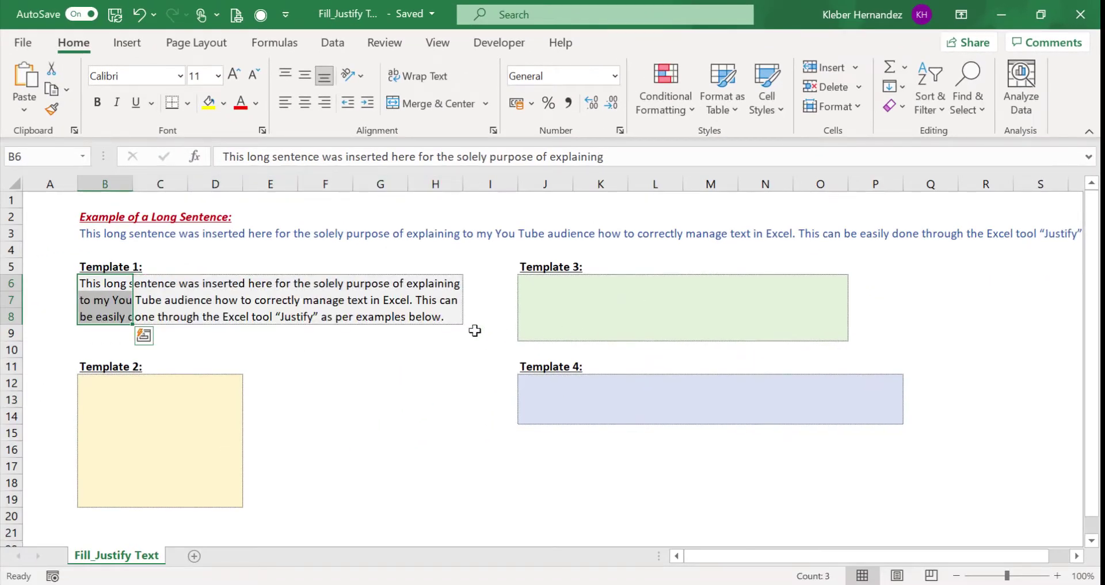
pyautogui.click(440, 338)
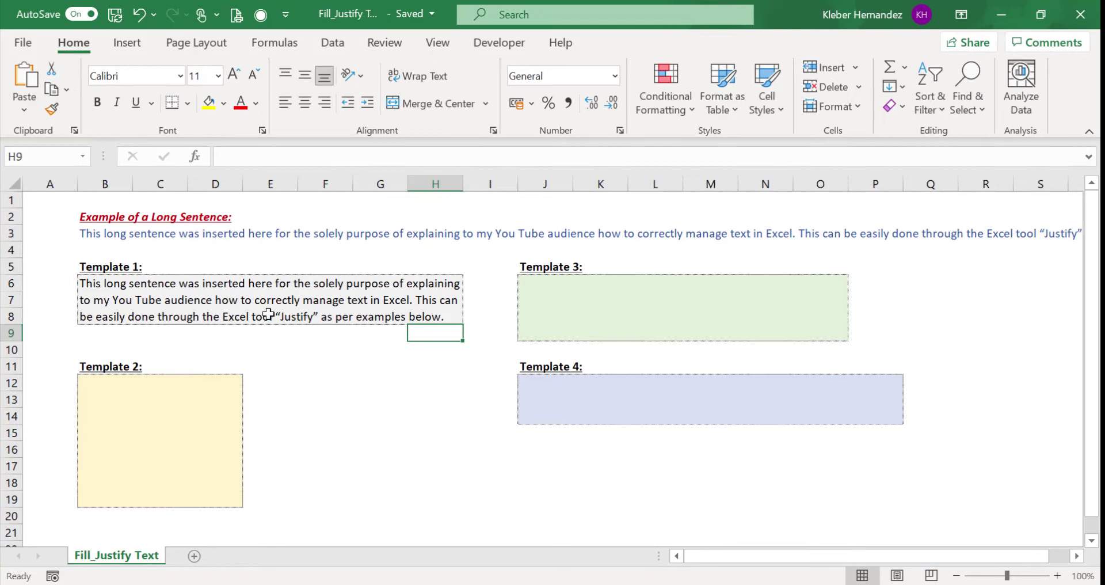
# Step: Apply Fill Justify to the widened range B6:V8 to rejoin the Template 1 text into a single line
pyautogui.click(96, 282)
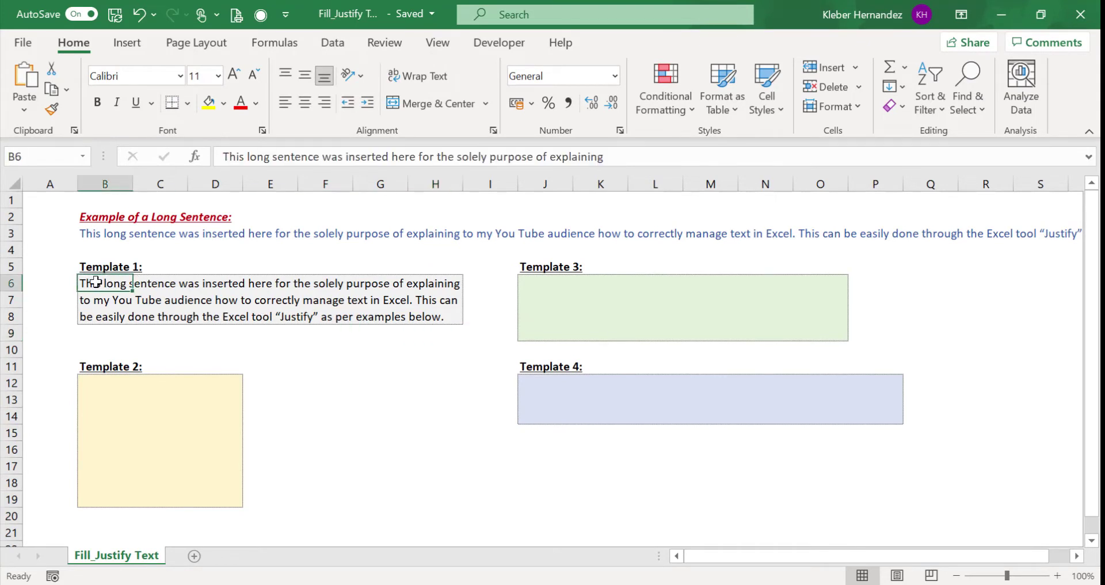
pyautogui.hotkey('shift', 'Down')
pyautogui.hotkey('shift', 'Down')
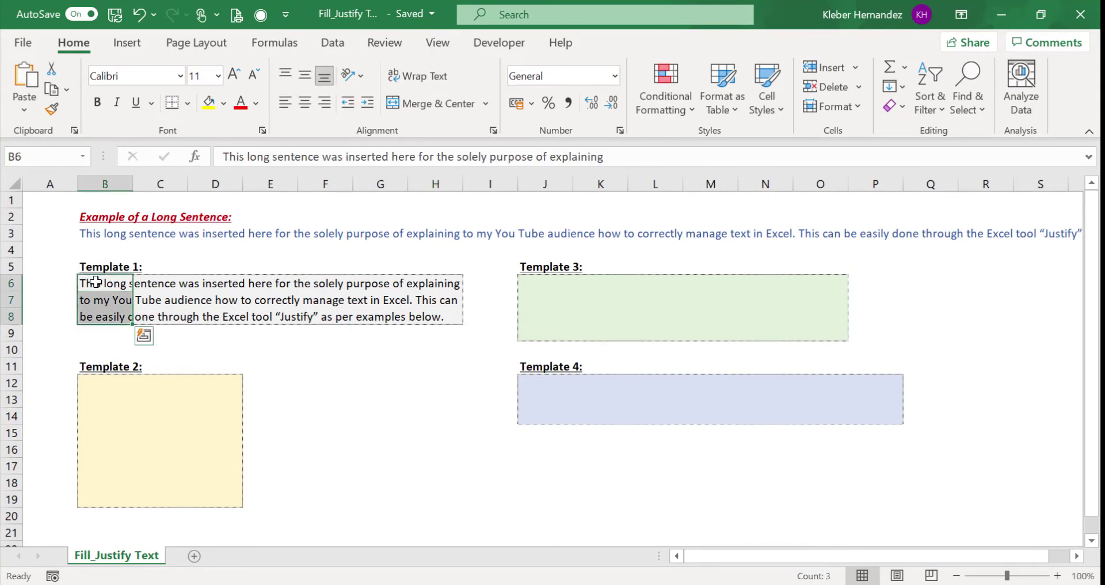
pyautogui.hotkey('shift', 'Right')
pyautogui.hotkey('shift', 'Right')
pyautogui.hotkey('shift', 'Right')
pyautogui.hotkey('shift', 'Right')
pyautogui.hotkey('shift', 'Right')
pyautogui.hotkey('shift', 'Right')
pyautogui.hotkey('shift', 'Right')
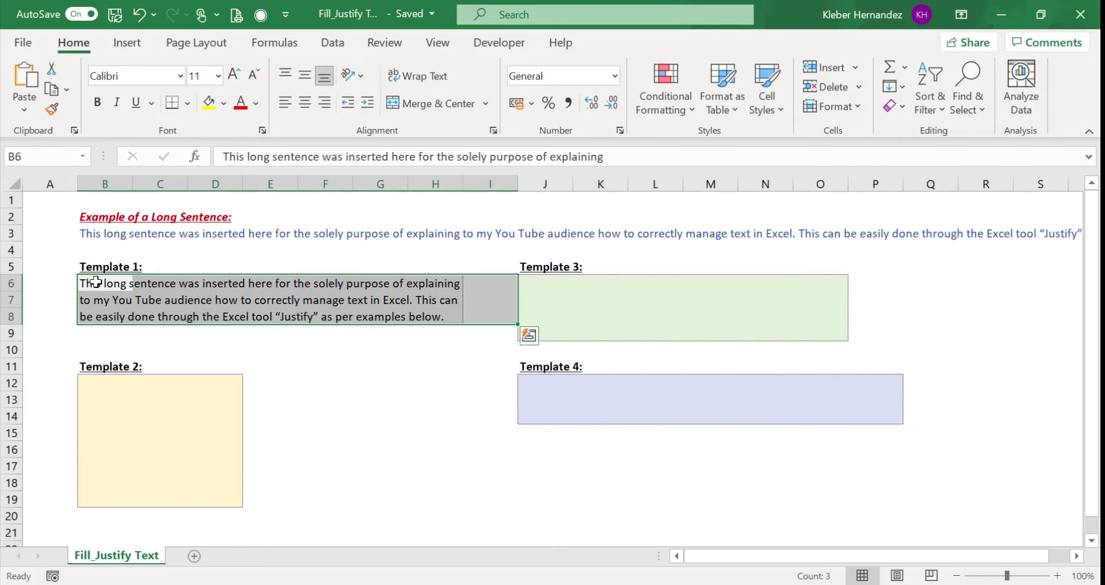
pyautogui.hotkey('shift', 'Right')
pyautogui.hotkey('shift', 'Right')
pyautogui.hotkey('shift', 'Right')
pyautogui.hotkey('shift', 'Right')
pyautogui.hotkey('shift', 'Right')
pyautogui.hotkey('shift', 'Right')
pyautogui.hotkey('shift', 'Right')
pyautogui.hotkey('shift', 'Right')
pyautogui.hotkey('shift', 'Right')
pyautogui.hotkey('shift', 'Right')
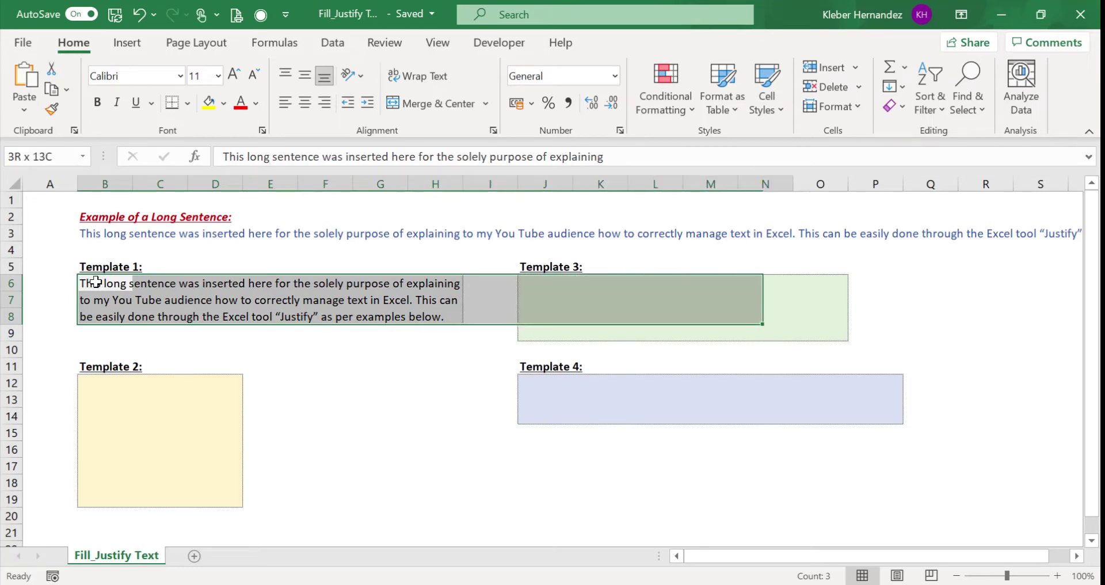
pyautogui.hotkey('shift', 'Right')
pyautogui.hotkey('shift', 'Right')
pyautogui.hotkey('shift', 'Right')
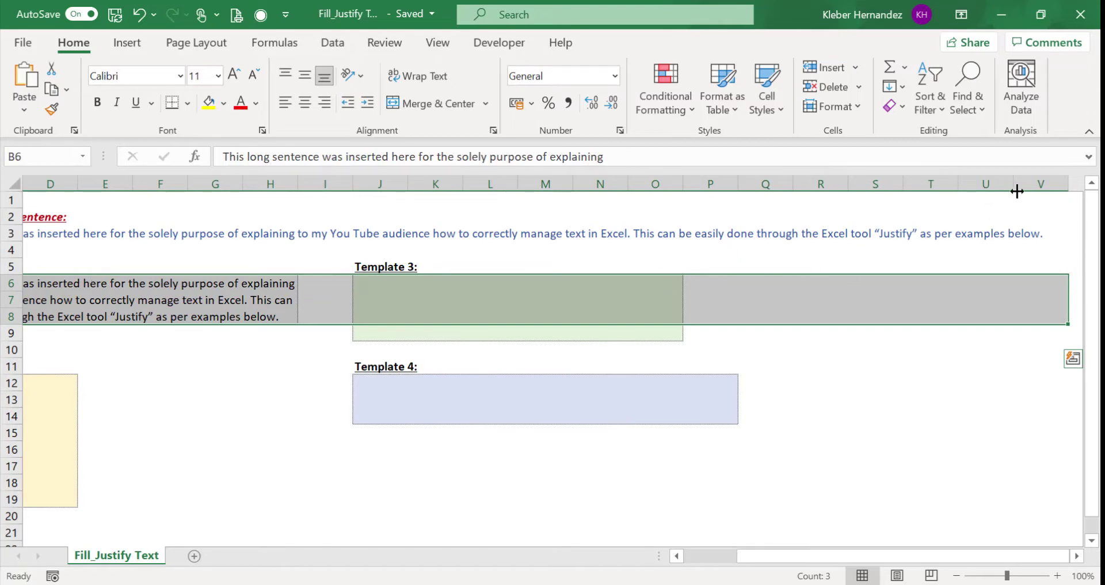
pyautogui.click(901, 87)
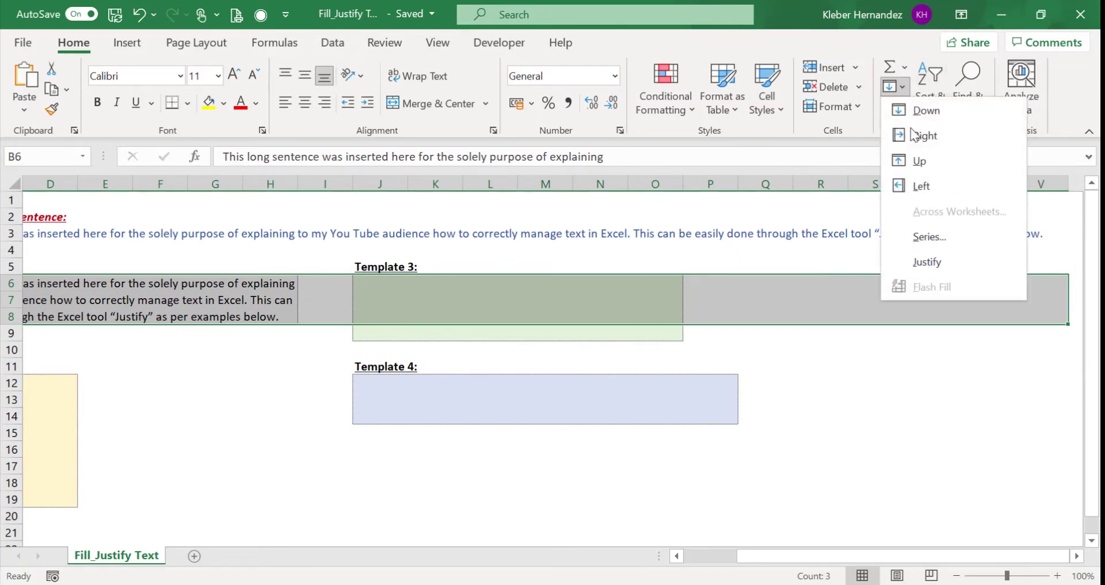
pyautogui.click(927, 263)
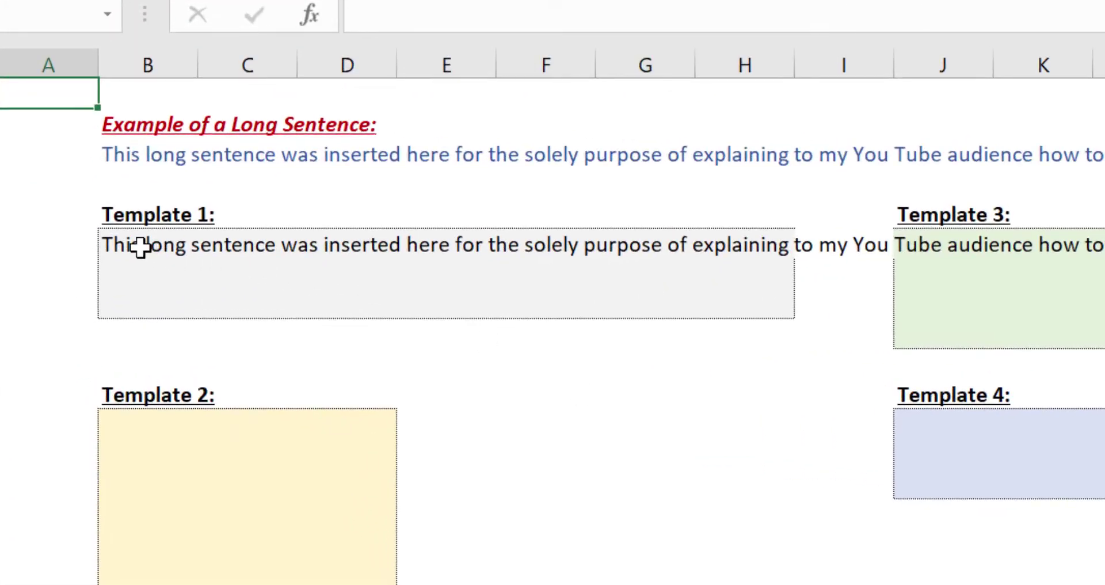
# Step: Justify the single-line sentence in B6 across the Template 1 range B6:H8 using Fill Justify
pyautogui.click(122, 245)
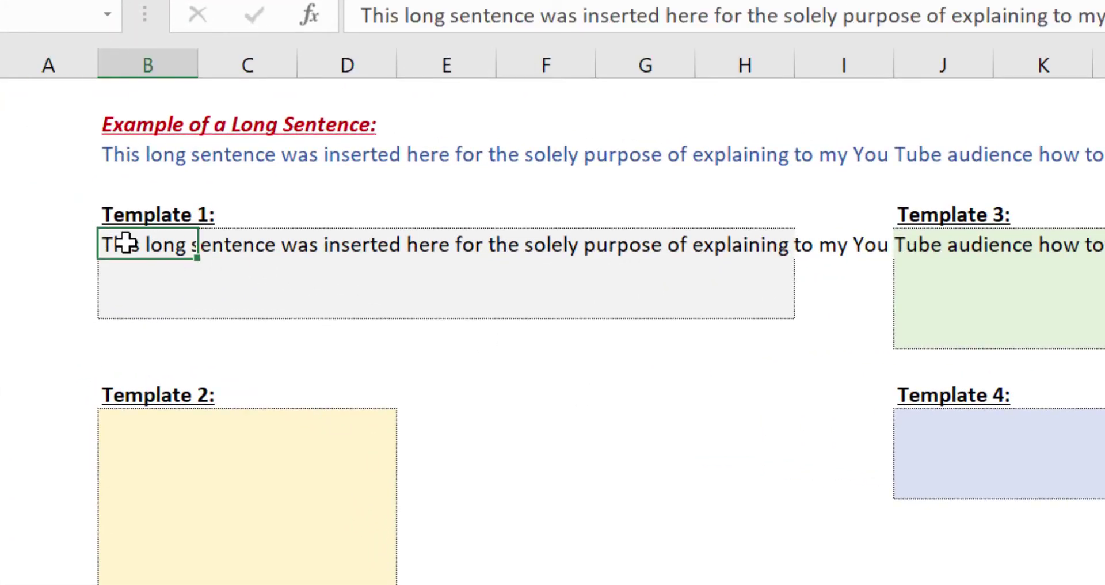
pyautogui.hotkey('shift', 'Right')
pyautogui.hotkey('shift', 'Right')
pyautogui.hotkey('shift', 'Right')
pyautogui.hotkey('shift', 'Right')
pyautogui.hotkey('shift', 'Right')
pyautogui.hotkey('shift', 'Right')
pyautogui.hotkey('shift', 'Down')
pyautogui.hotkey('shift', 'Down')
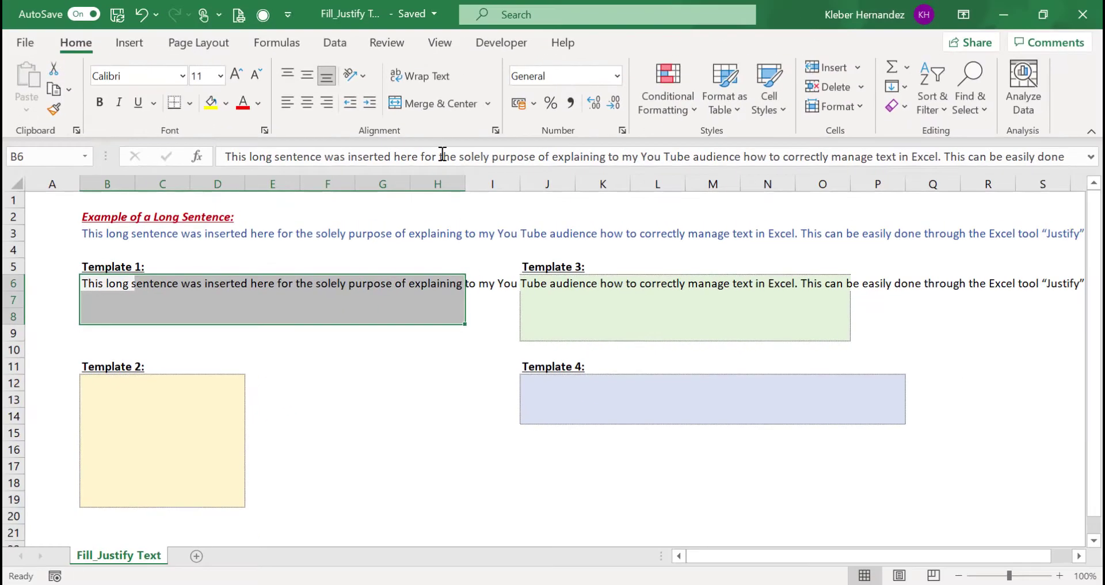
pyautogui.click(893, 91)
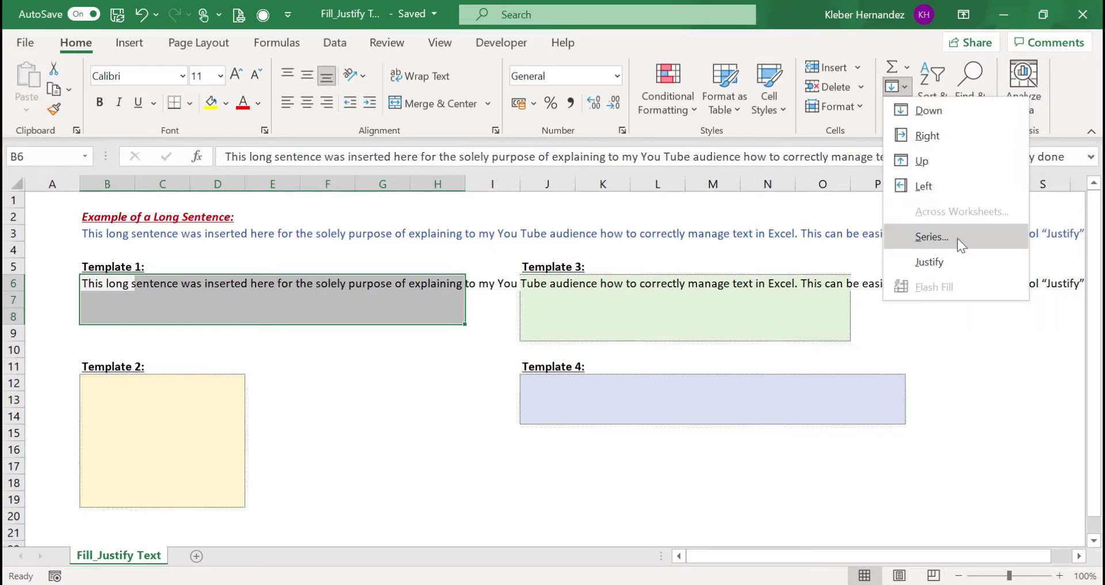
pyautogui.click(955, 266)
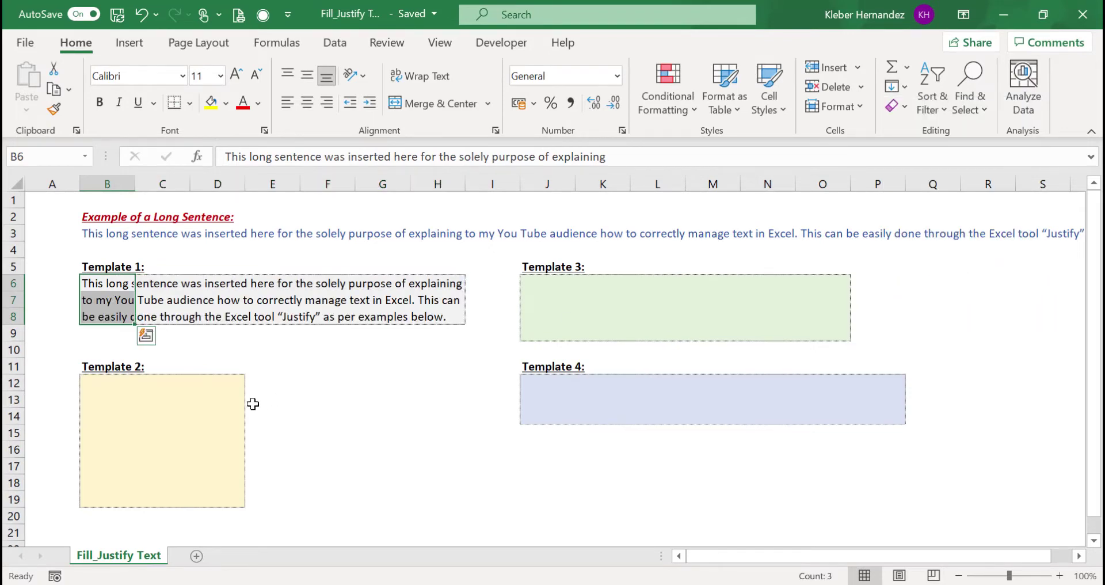
# Step: Copy the long sentence's text from B3 and paste it into B12 under Template 2
pyautogui.click(100, 233)
pyautogui.hotkey('alt', 'h')
pyautogui.press('f')
pyautogui.press('i')
pyautogui.press('j')
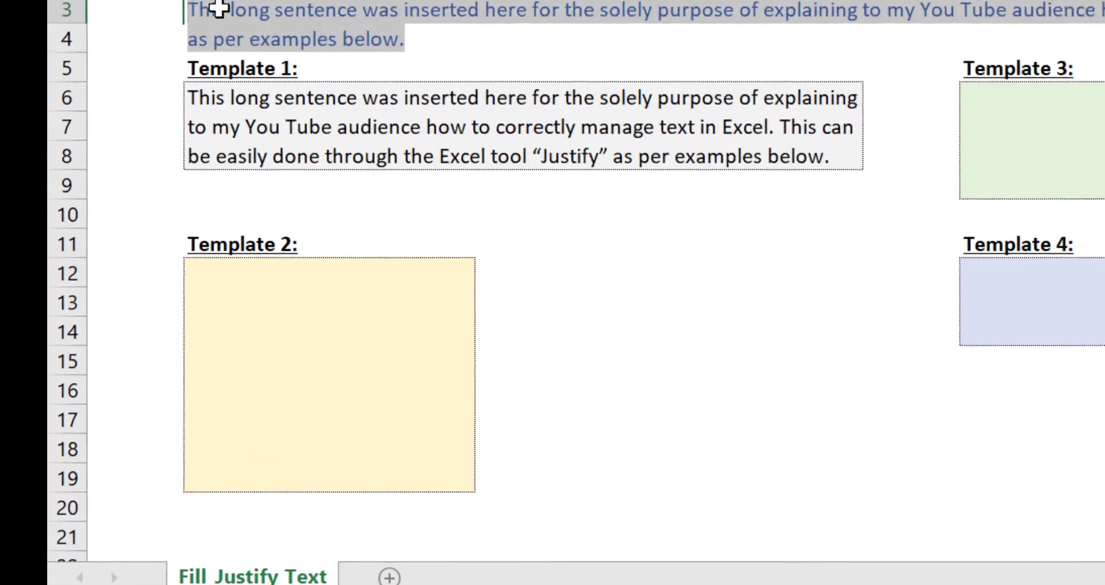
pyautogui.hotkey('ctrl', 'c')
pyautogui.press('Down')
pyautogui.press('Down')
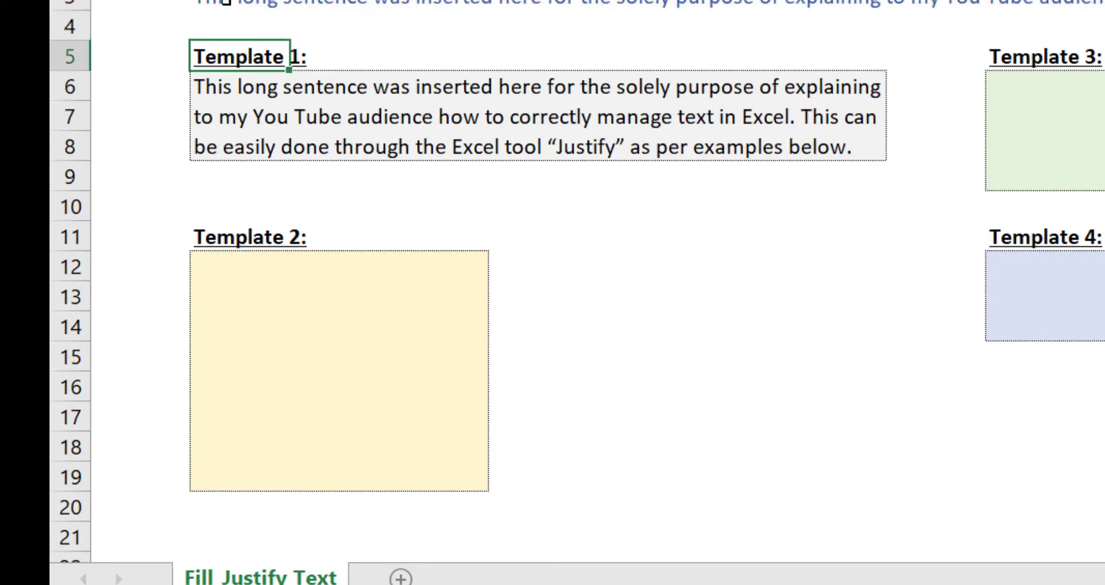
pyautogui.press('Down')
pyautogui.press('Down')
pyautogui.press('Down')
pyautogui.press('Down')
pyautogui.press('Down')
pyautogui.press('Down')
pyautogui.press('Down')
pyautogui.hotkey('ctrl', 'v')
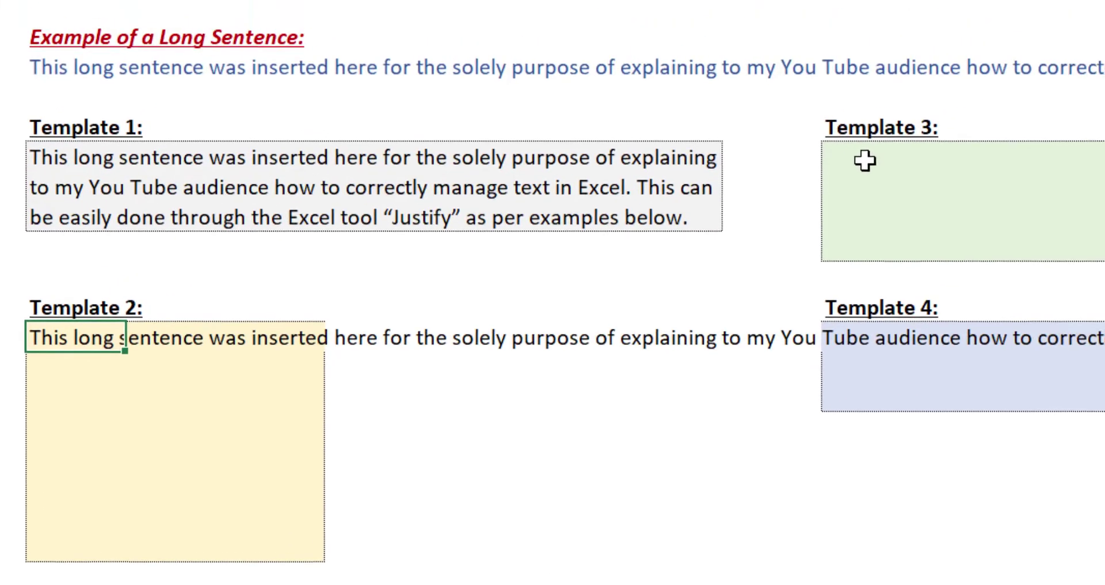
# Step: Paste the copied long sentence into J6 under Template 3 and into J12 under Template 4
pyautogui.doubleClick(1029, 90)
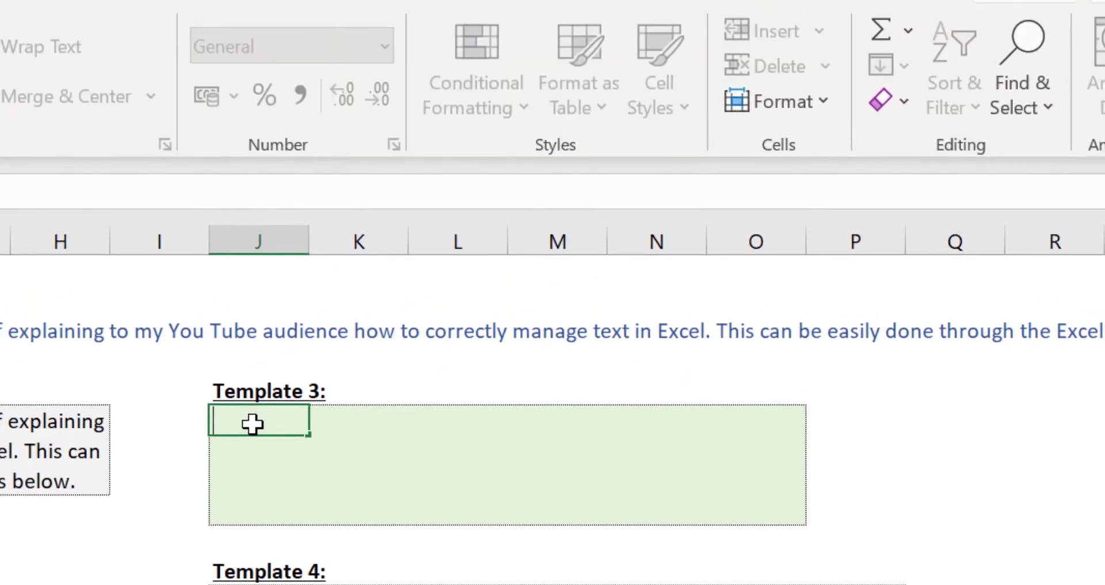
pyautogui.hotkey('ctrl', 'v')
pyautogui.press('Return')
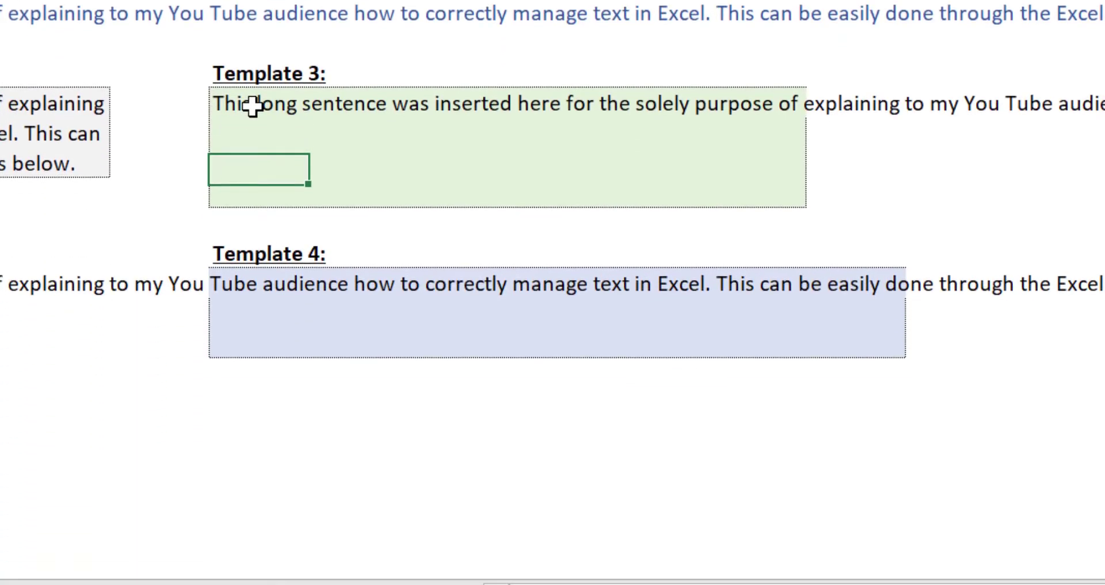
pyautogui.press('Down')
pyautogui.press('Down')
pyautogui.press('Down')
pyautogui.press('Down')
pyautogui.hotkey('ctrl', 'v')
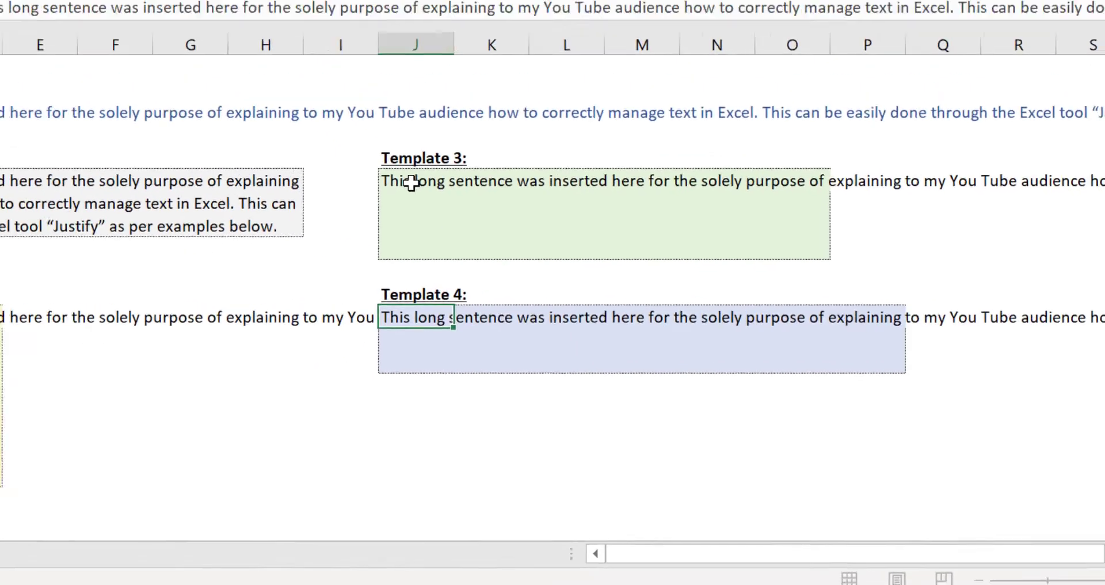
pyautogui.press('Return')
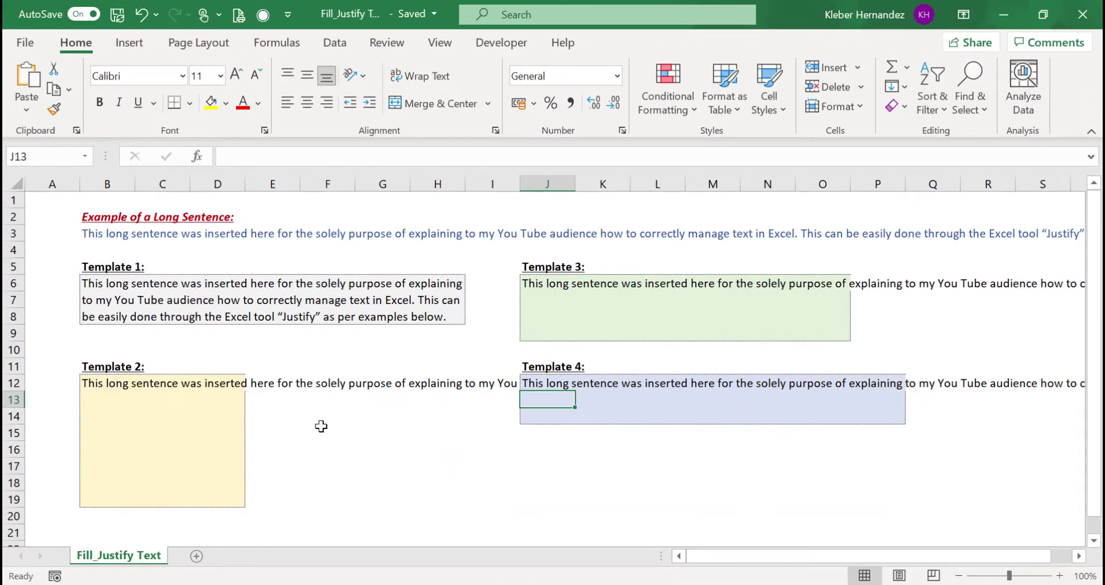
# Step: Apply Fill Justify to B12:D19 to fit the sentence inside the Template 2 box
pyautogui.click(95, 382)
pyautogui.hotkey('shift', 'Right')
pyautogui.hotkey('shift', 'Right')
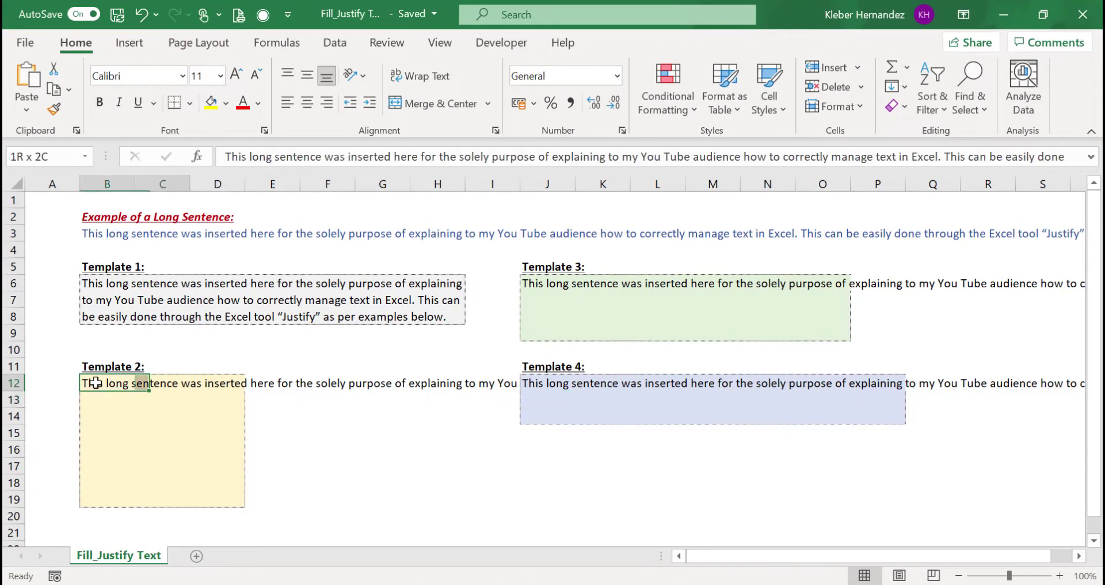
pyautogui.hotkey('shift', 'Down')
pyautogui.hotkey('shift', 'Down')
pyautogui.hotkey('shift', 'Down')
pyautogui.hotkey('shift', 'Down')
pyautogui.hotkey('shift', 'Down')
pyautogui.hotkey('shift', 'Down')
pyautogui.hotkey('shift', 'Down')
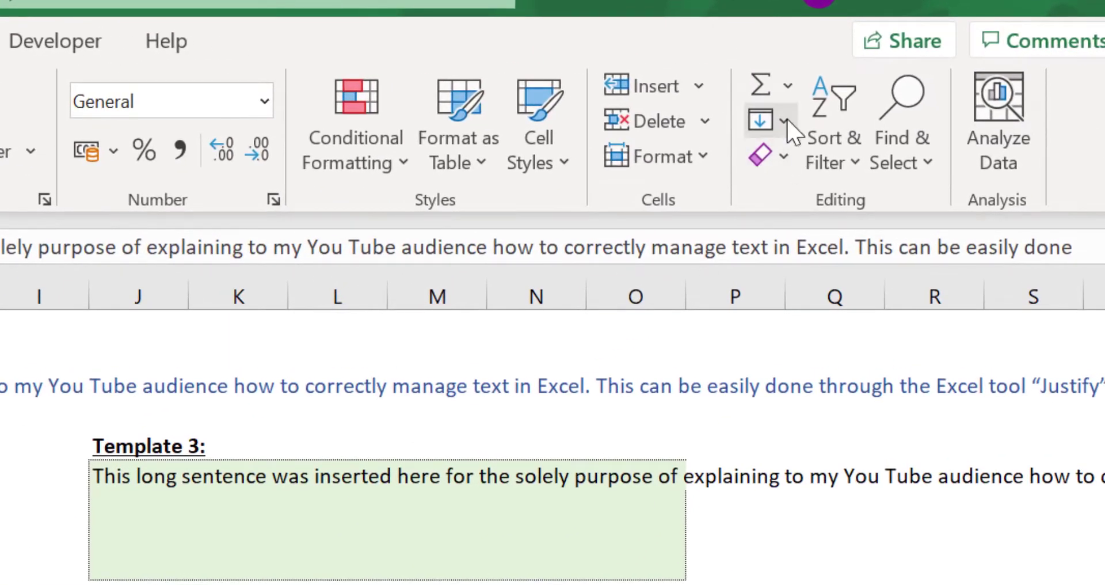
pyautogui.click(786, 122)
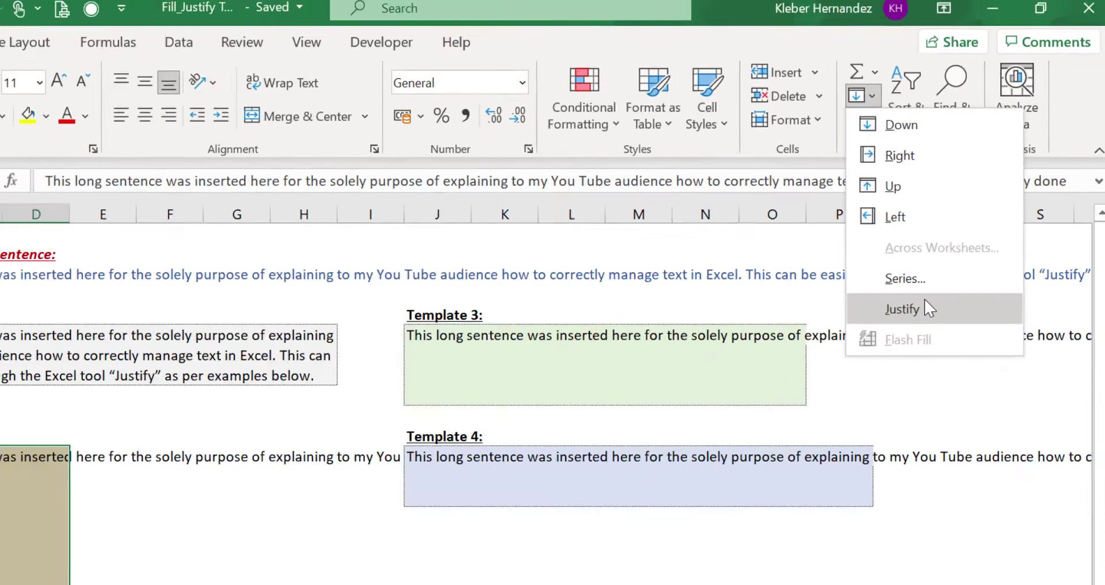
pyautogui.click(832, 430)
# Step: Apply Fill Justify to J6:O9 to fit the sentence inside the Template 3 box
pyautogui.click(541, 281)
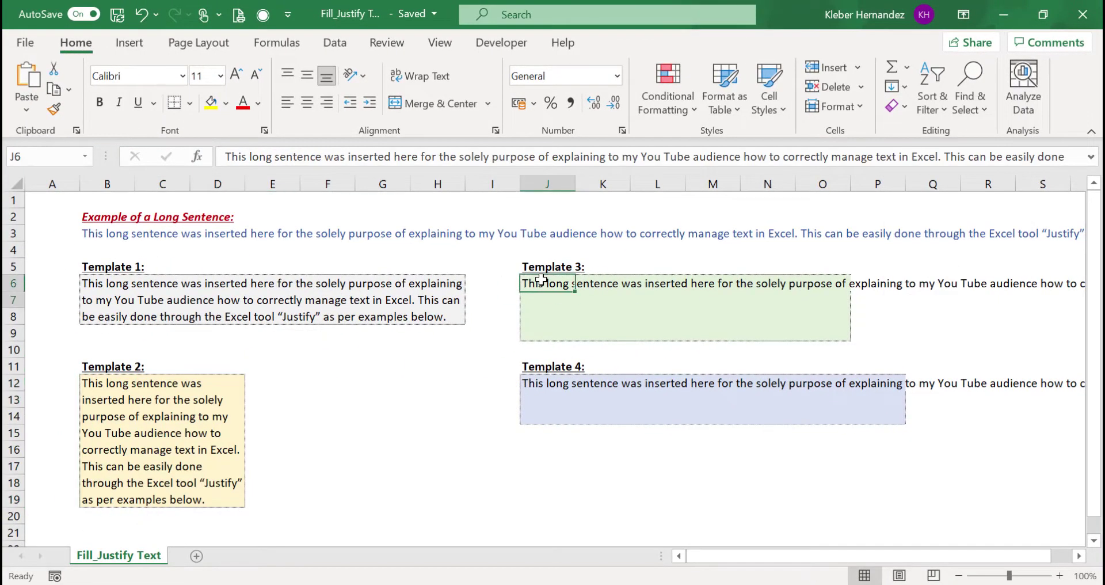
pyautogui.hotkey('shift', 'Down')
pyautogui.hotkey('shift', 'Down')
pyautogui.hotkey('shift', 'Down')
pyautogui.hotkey('shift', 'Right')
pyautogui.hotkey('shift', 'Right')
pyautogui.hotkey('shift', 'Right')
pyautogui.hotkey('shift', 'Right')
pyautogui.hotkey('shift', 'Right')
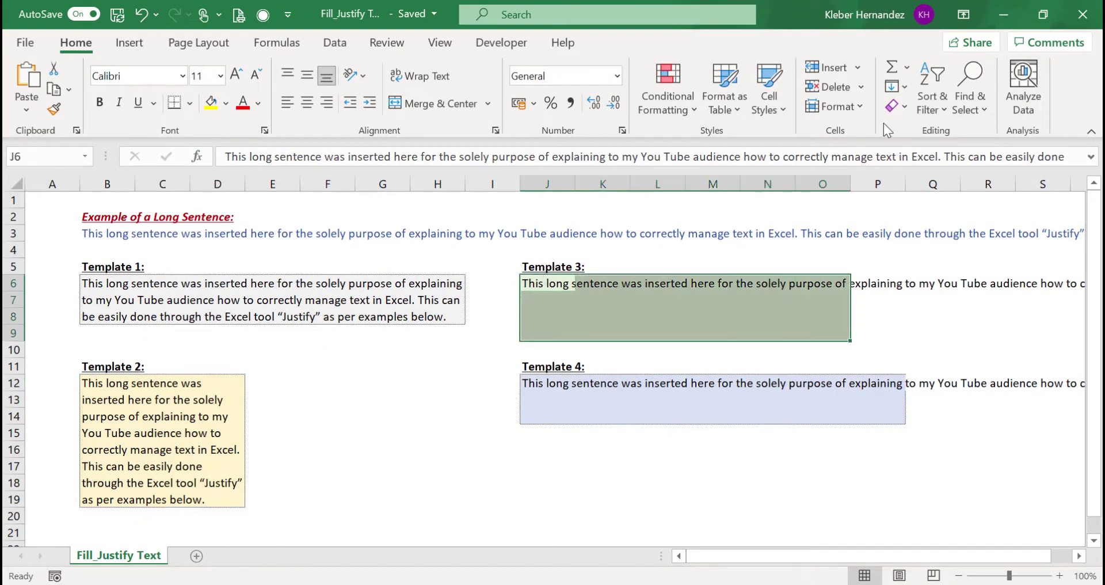
pyautogui.click(896, 91)
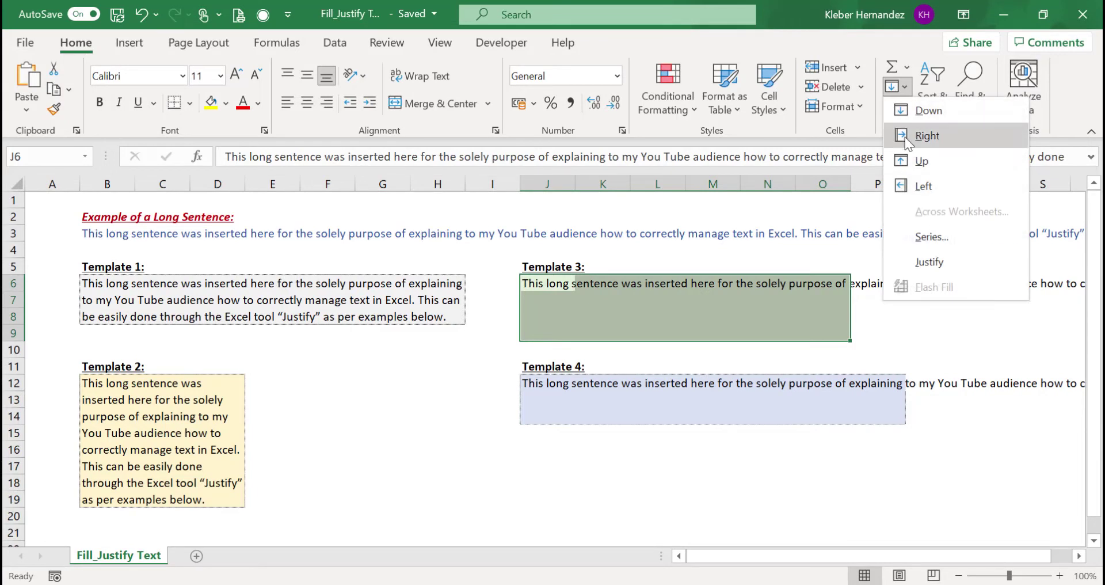
pyautogui.click(913, 266)
# Step: Apply Fill Justify to J12:P14 to fit the sentence inside the Template 4 box
pyautogui.press('Down')
pyautogui.press('Down')
pyautogui.press('Down')
pyautogui.press('Down')
pyautogui.press('Down')
pyautogui.press('Down')
pyautogui.hotkey('shift', 'Down')
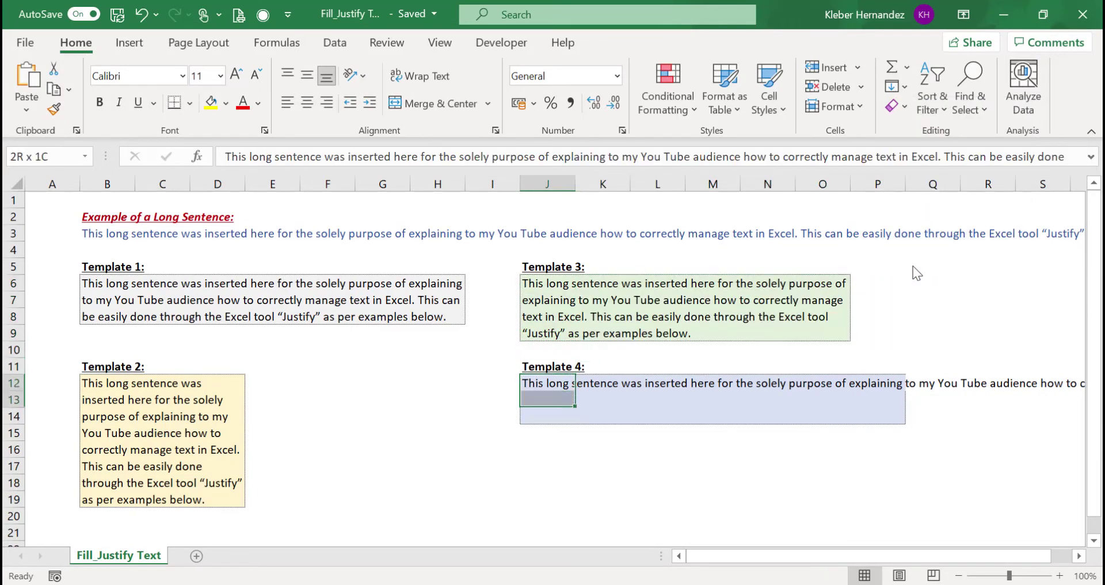
pyautogui.hotkey('shift', 'Right')
pyautogui.hotkey('shift', 'Right')
pyautogui.hotkey('shift', 'Down')
pyautogui.hotkey('shift', 'Right')
pyautogui.hotkey('shift', 'Right')
pyautogui.hotkey('shift', 'Right')
pyautogui.hotkey('shift', 'Right')
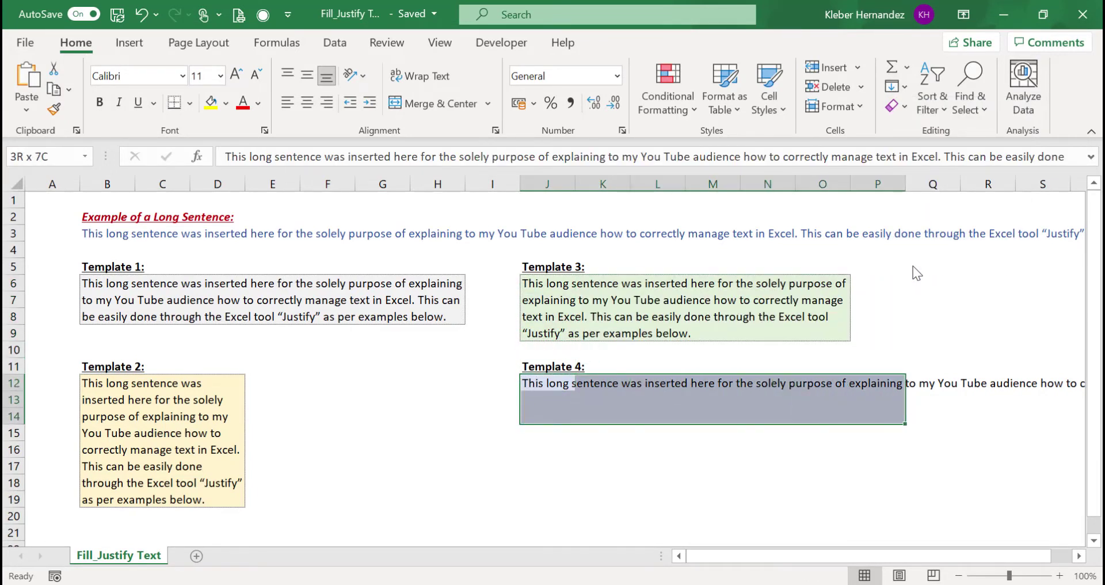
pyautogui.click(905, 87)
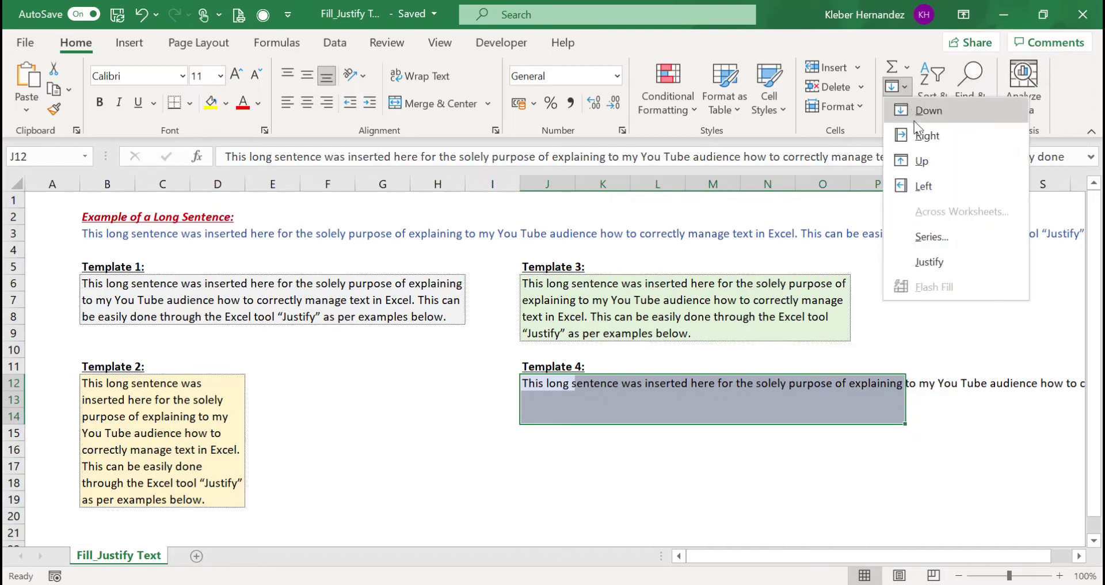
pyautogui.click(931, 259)
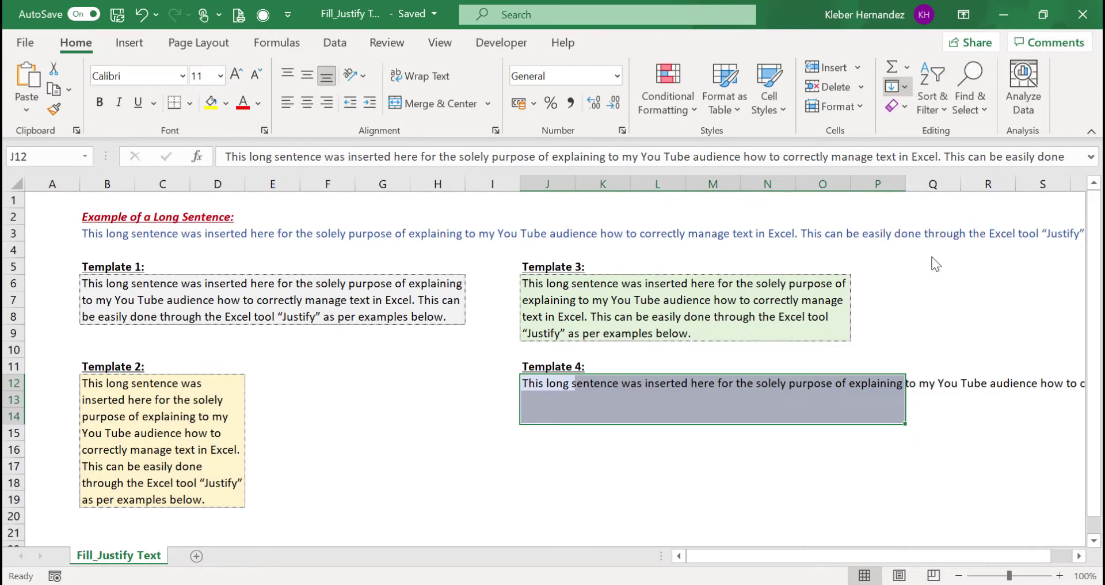
pyautogui.click(694, 483)
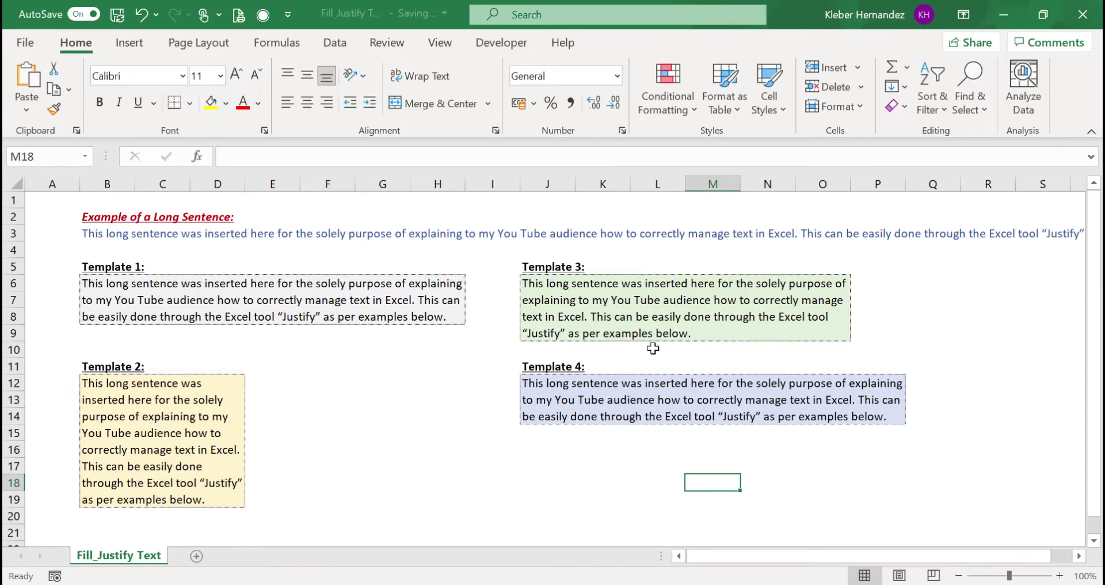
# Step: Copy B12:H19 and paste only its formats onto the Template 4 area starting at J12 with Paste Special
pyautogui.click(133, 372)
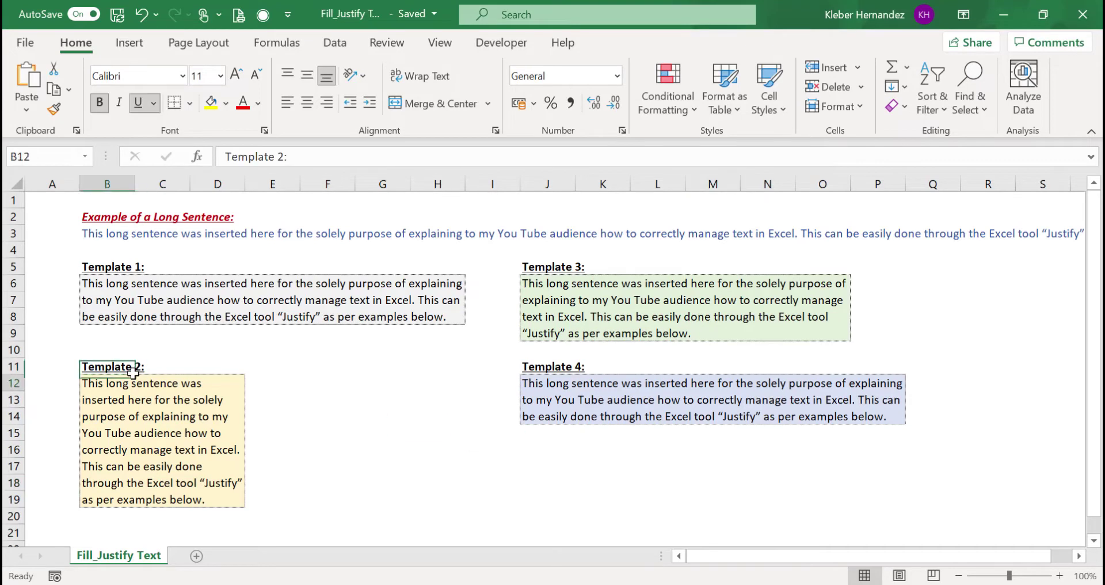
pyautogui.press('Down')
pyautogui.hotkey('shift', 'Down')
pyautogui.hotkey('shift', 'Down')
pyautogui.hotkey('shift', 'Down')
pyautogui.hotkey('shift', 'Down')
pyautogui.hotkey('shift', 'Down')
pyautogui.hotkey('shift', 'Down')
pyautogui.hotkey('shift', 'Down')
pyautogui.hotkey('shift', 'Right')
pyautogui.hotkey('shift', 'Right')
pyautogui.hotkey('shift', 'Right')
pyautogui.hotkey('shift', 'Right')
pyautogui.hotkey('shift', 'Right')
pyautogui.hotkey('shift', 'Right')
pyautogui.hotkey('ctrl', 'c')
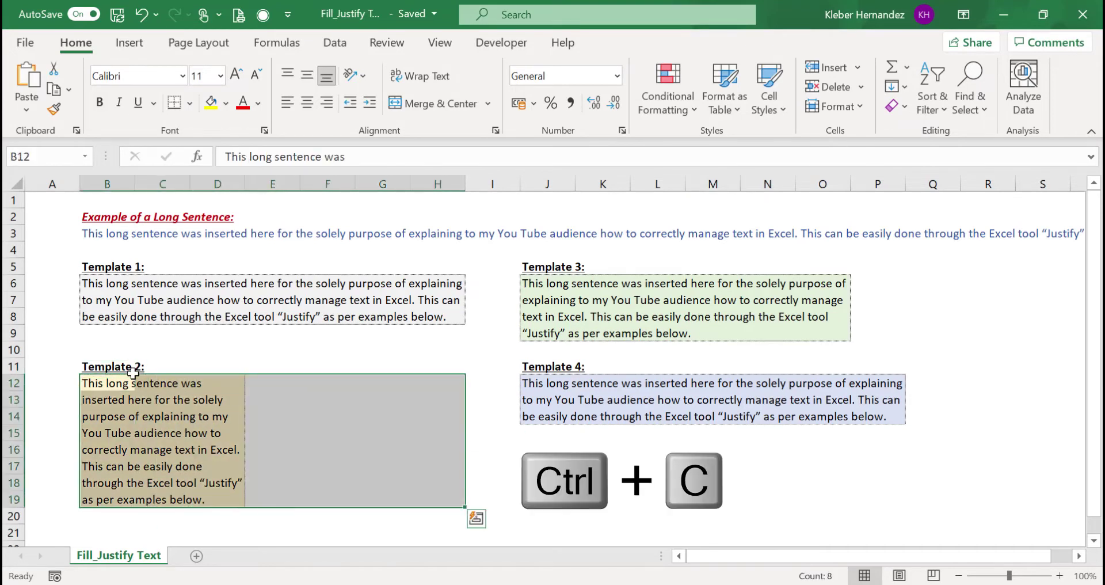
pyautogui.click(526, 382)
pyautogui.hotkey('ctrl', 'alt', 'v')
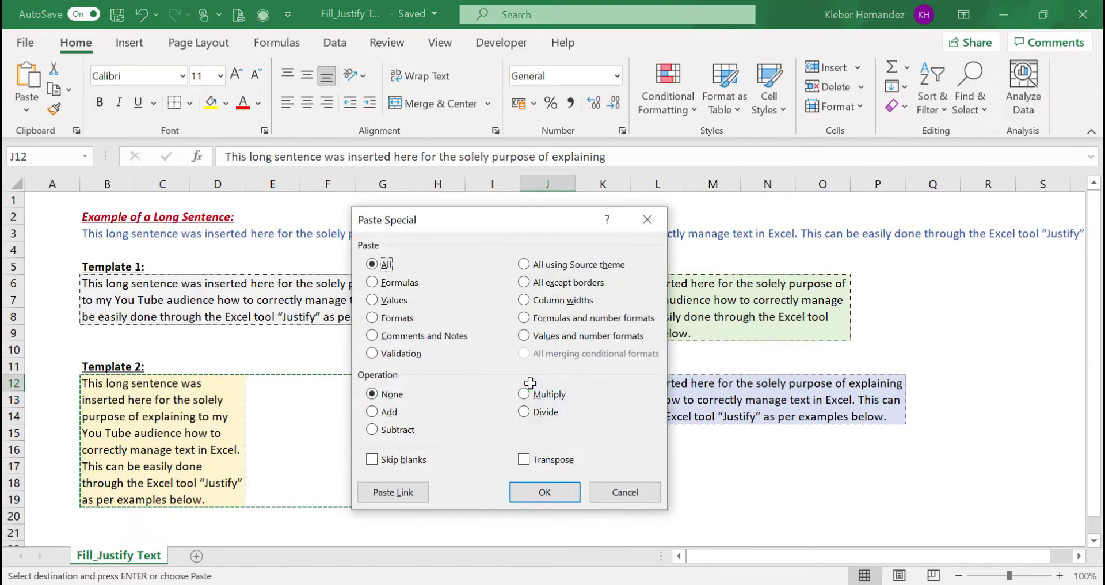
pyautogui.press('t')
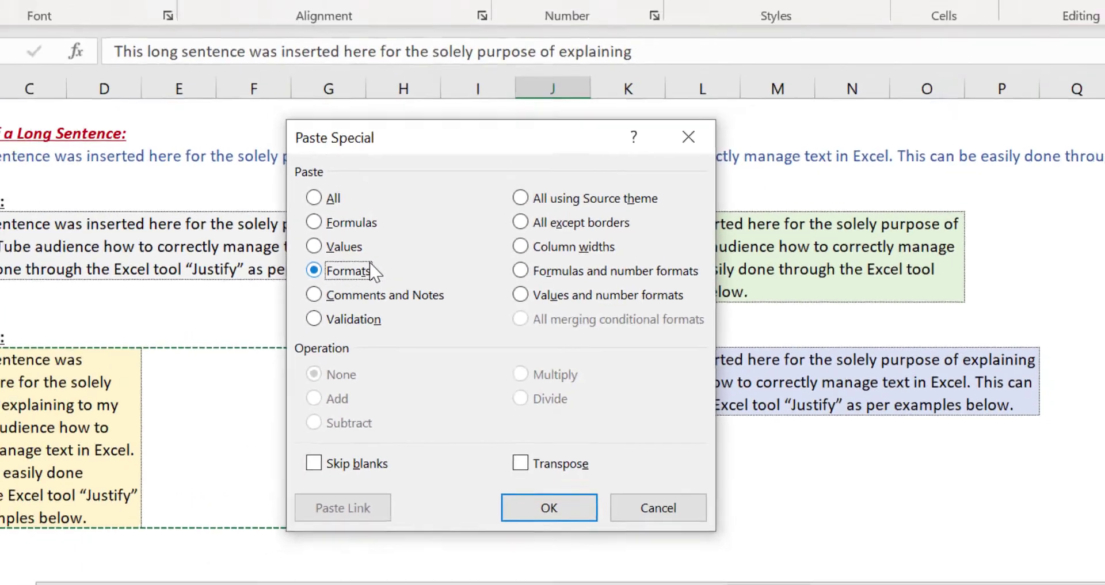
pyautogui.press('Return')
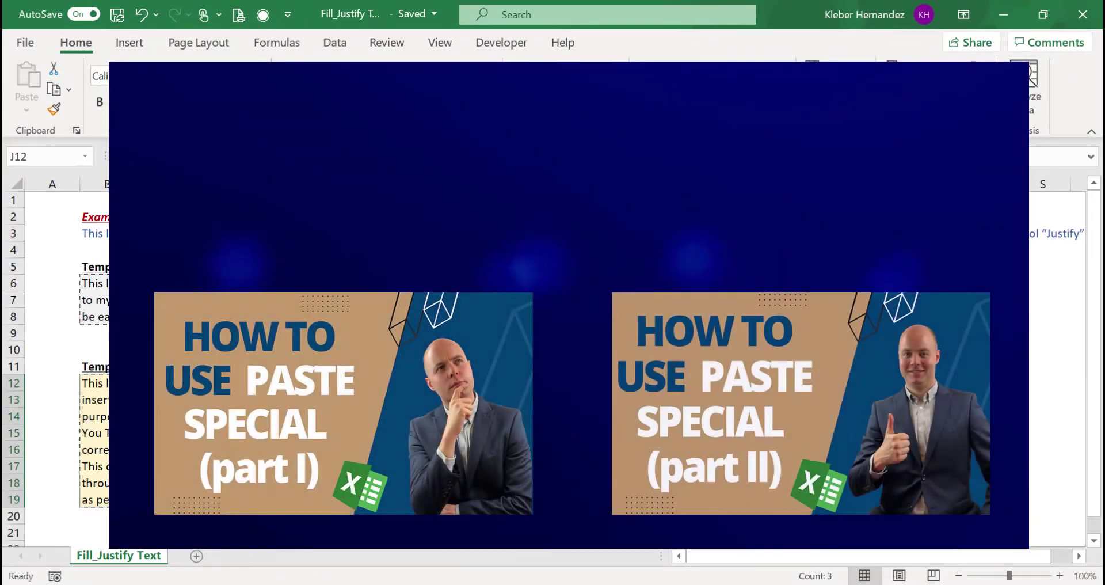
# Step: Apply Fill Justify to J12:L19 to refit the Template 4 text to the narrower yellow box
pyautogui.click(575, 383)
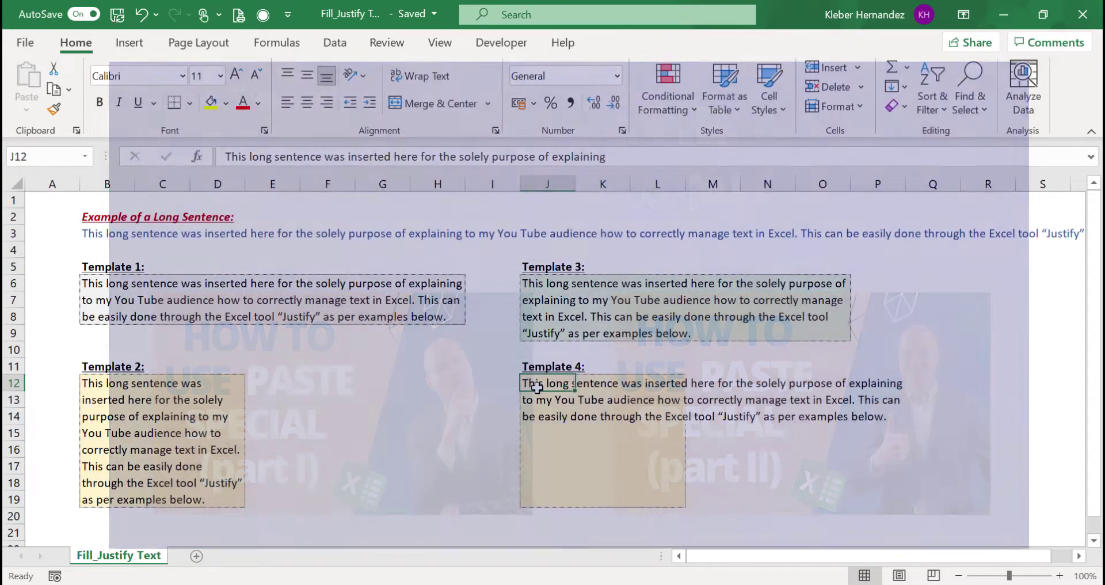
pyautogui.hotkey('shift', 'Right')
pyautogui.hotkey('shift', 'Right')
pyautogui.hotkey('shift', 'Down')
pyautogui.hotkey('shift', 'Down')
pyautogui.hotkey('shift', 'Down')
pyautogui.hotkey('shift', 'Down')
pyautogui.hotkey('shift', 'Down')
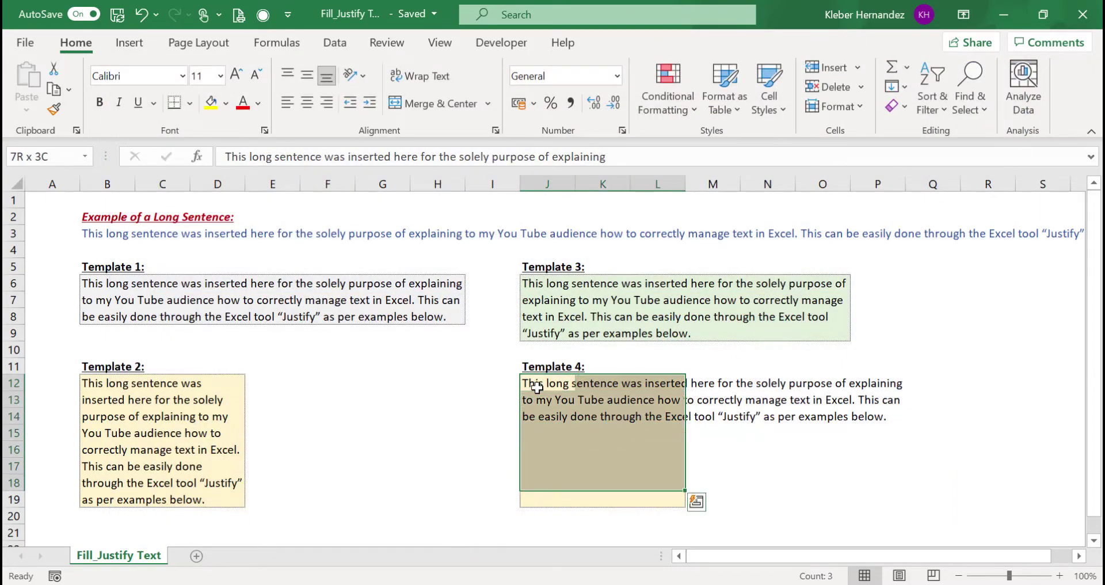
pyautogui.hotkey('shift', 'Down')
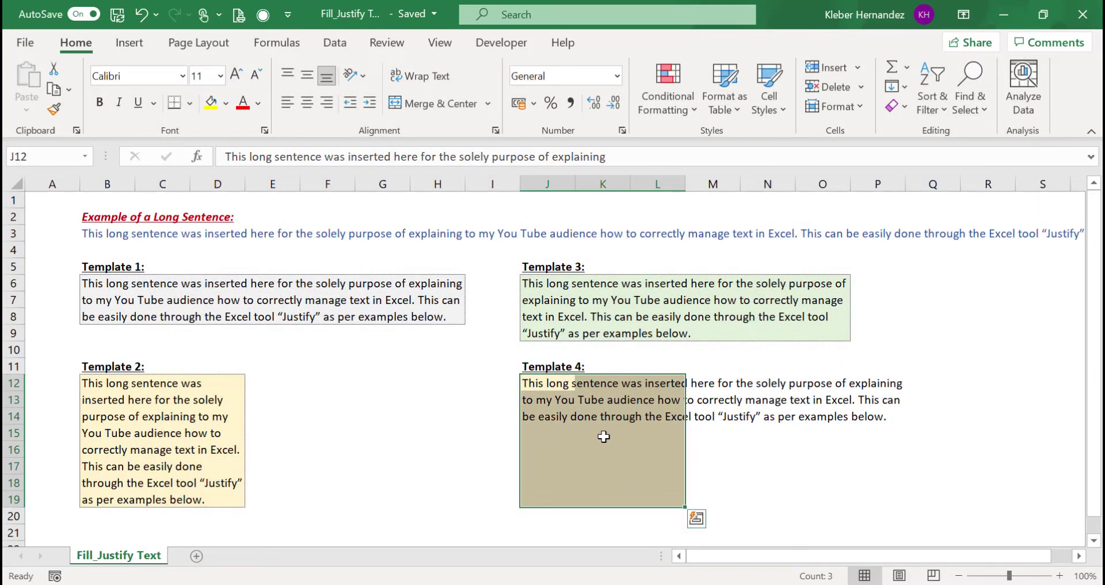
pyautogui.click(902, 90)
pyautogui.click(931, 262)
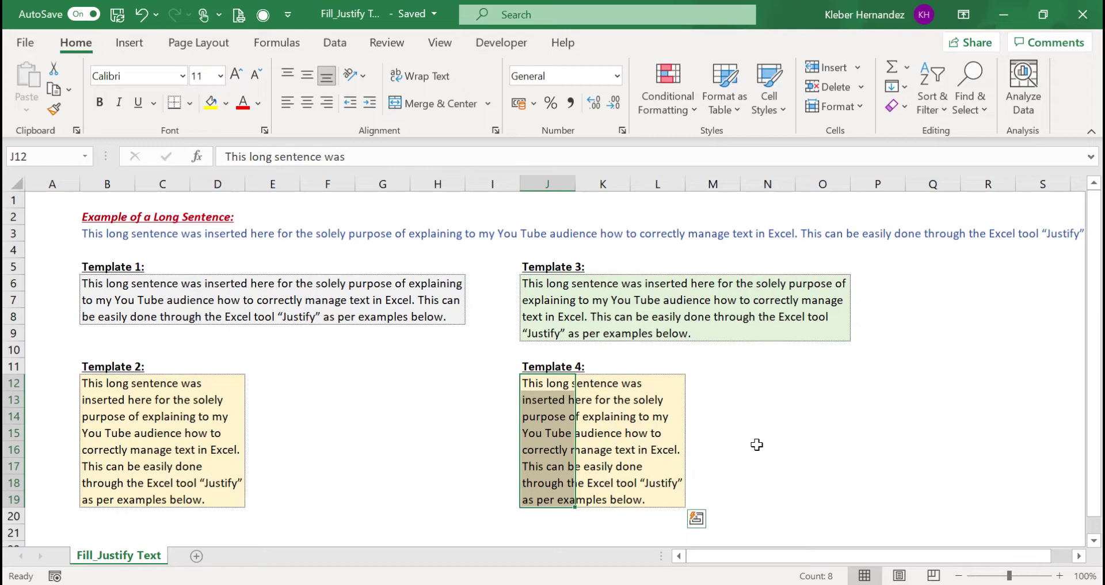
# Step: Undo the last text justification and the pasted formats in Template 4
pyautogui.hotkey('ctrl', 'z')
pyautogui.hotkey('ctrl', 'z')
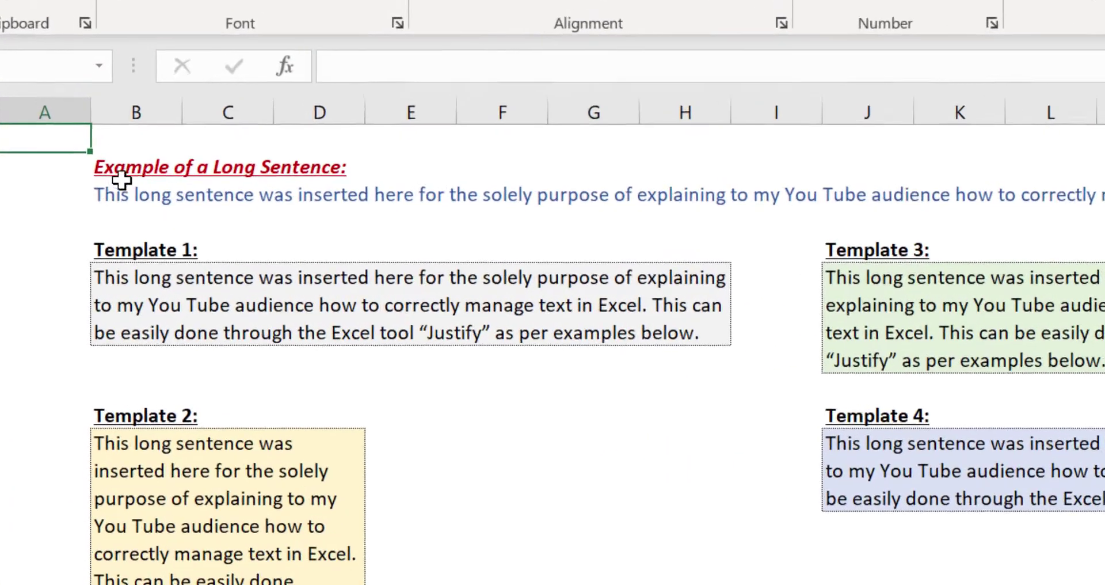
pyautogui.click(95, 228)
pyautogui.press('F2')
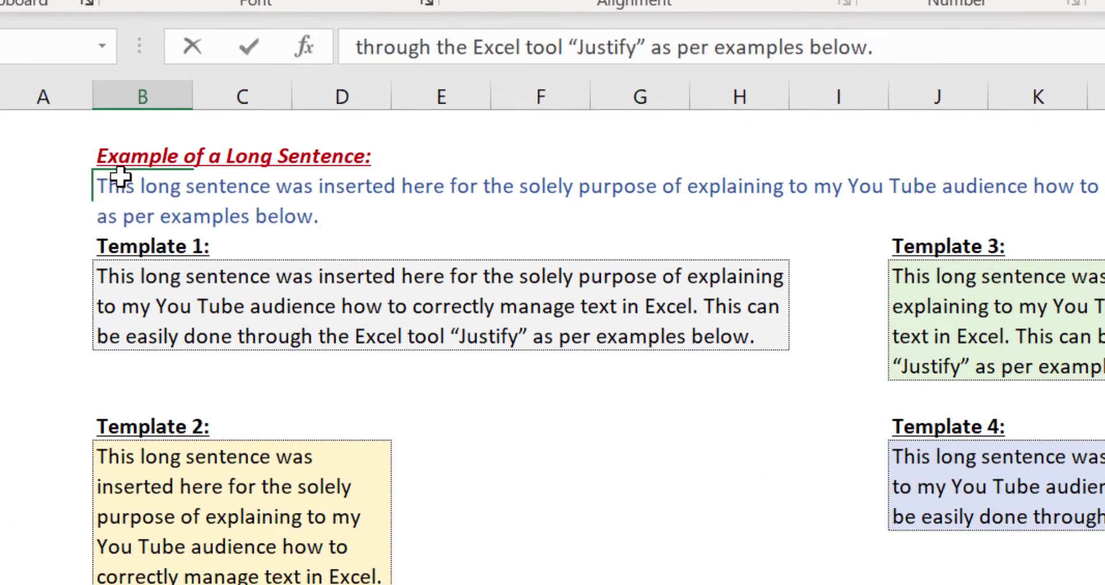
pyautogui.hotkey('ctrl', 'shift', 'Home')
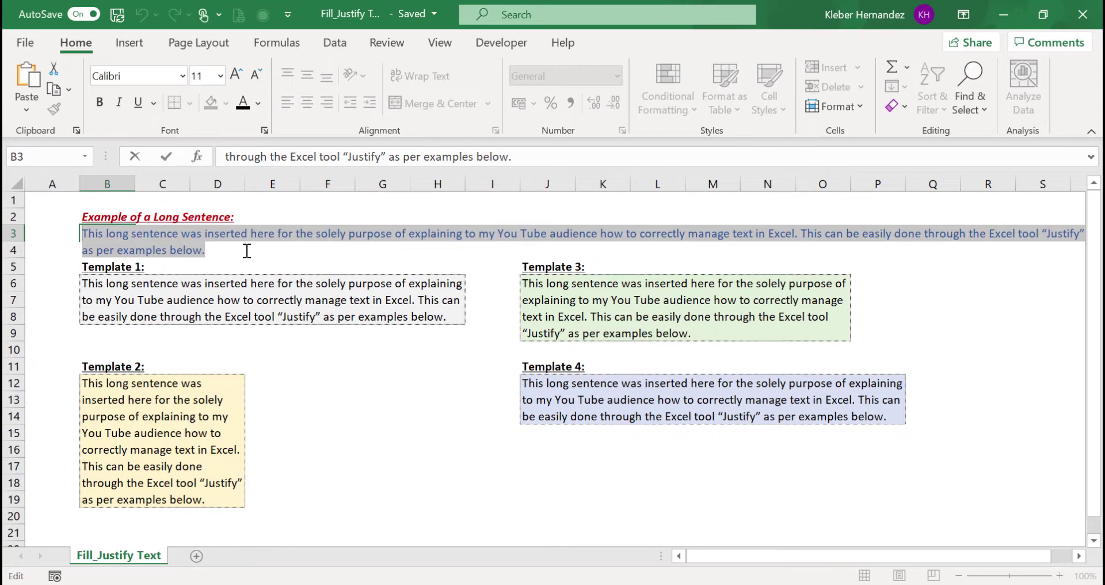
pyautogui.press('Escape')
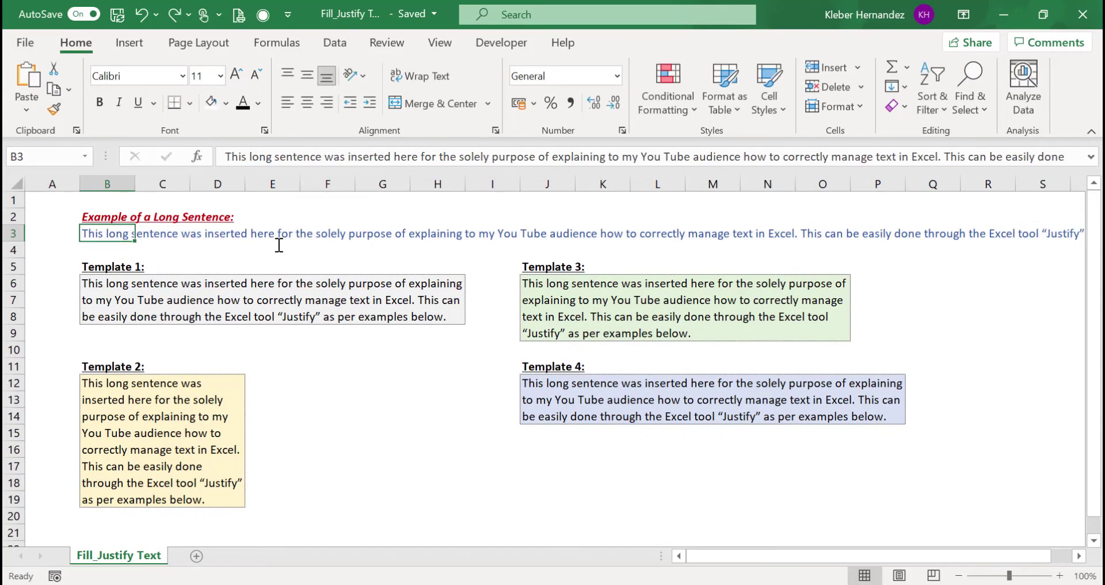
# Step: Enter the heading "Template 5:" in J16 below the Template 4 box
pyautogui.click(534, 442)
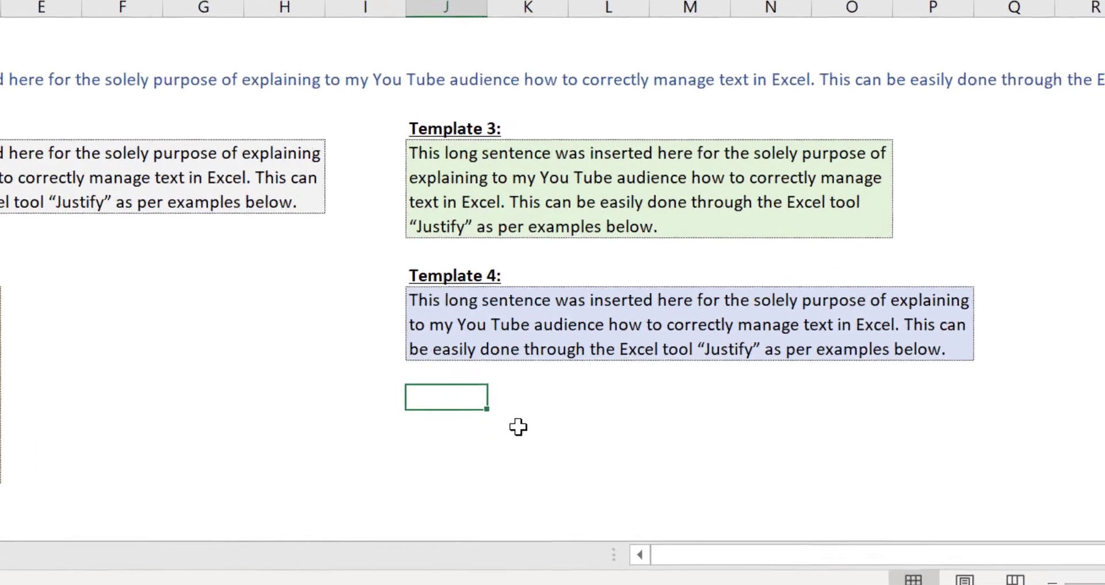
pyautogui.write('Templat')
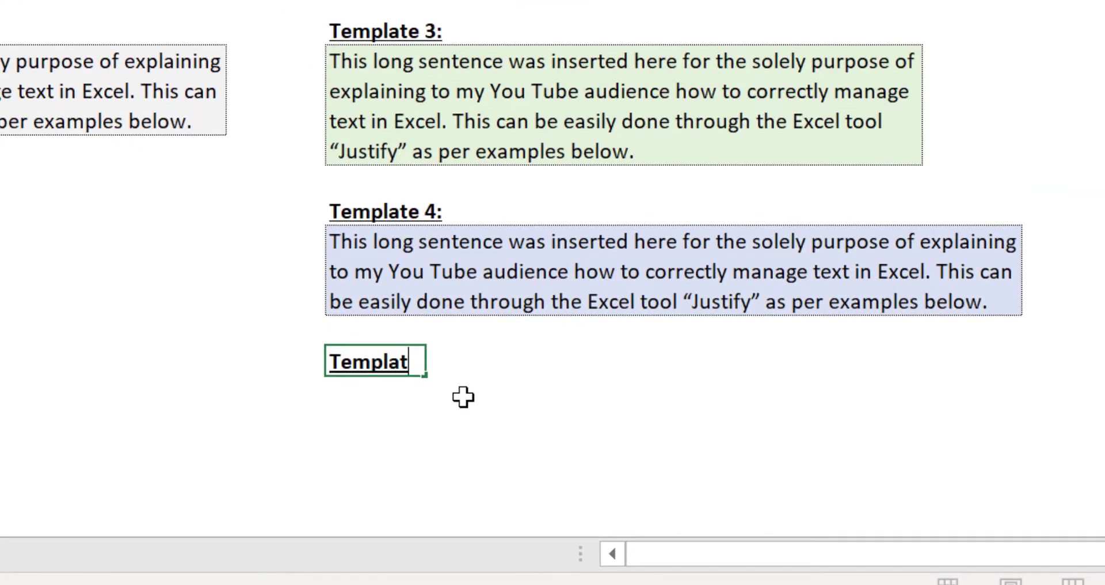
pyautogui.write('e 5:')
pyautogui.press('Return')
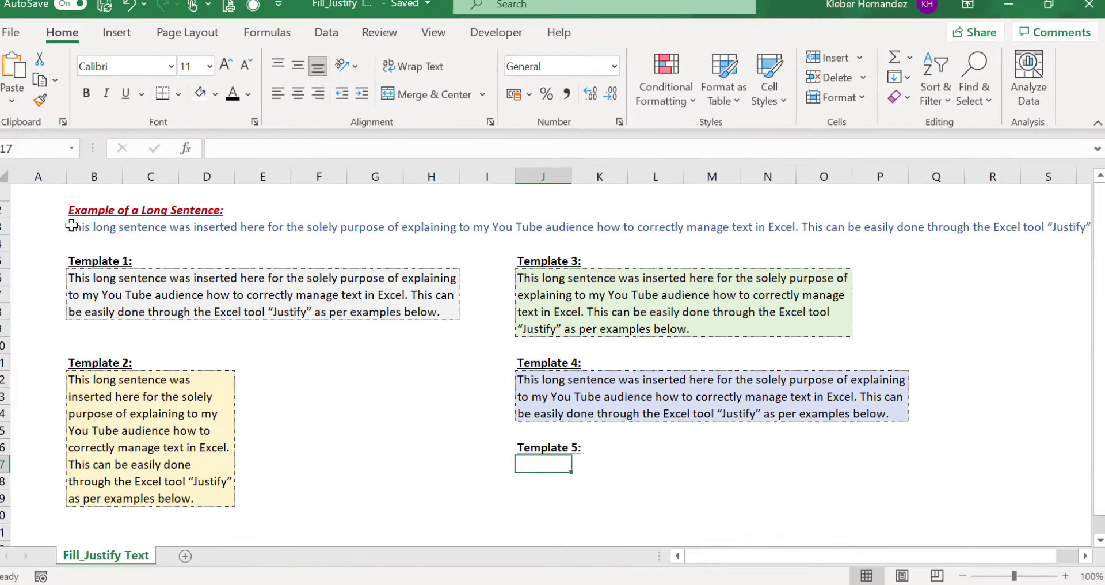
# Step: Copy the long sentence's text from B3 and paste it into J17 under Template 5
pyautogui.click(85, 232)
pyautogui.doubleClick(85, 232)
pyautogui.hotkey('shift', 'End')
pyautogui.hotkey('ctrl', 'c')
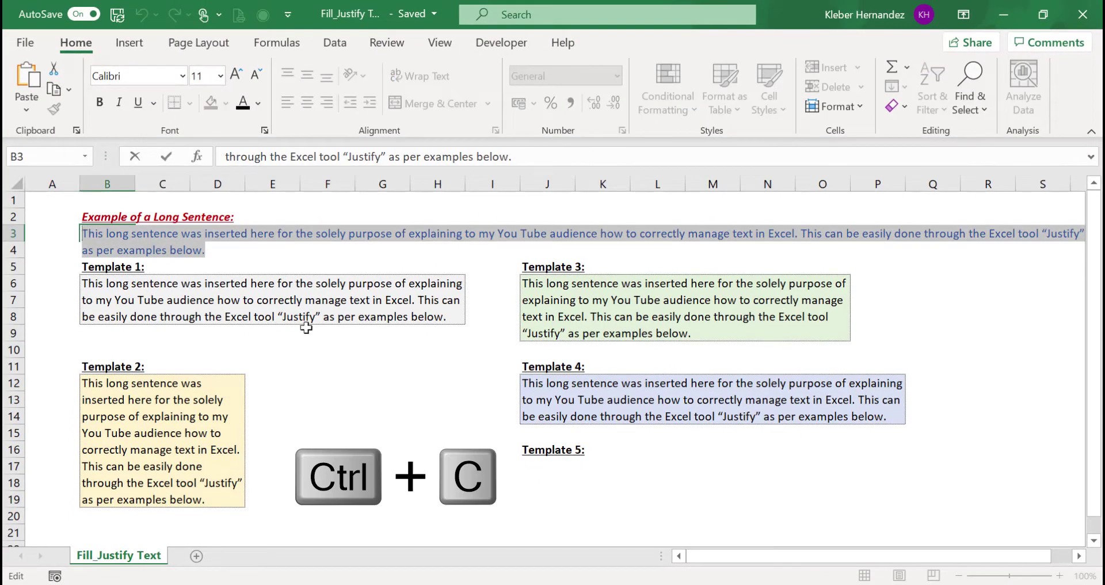
pyautogui.click(538, 464)
pyautogui.hotkey('ctrl', 'v')
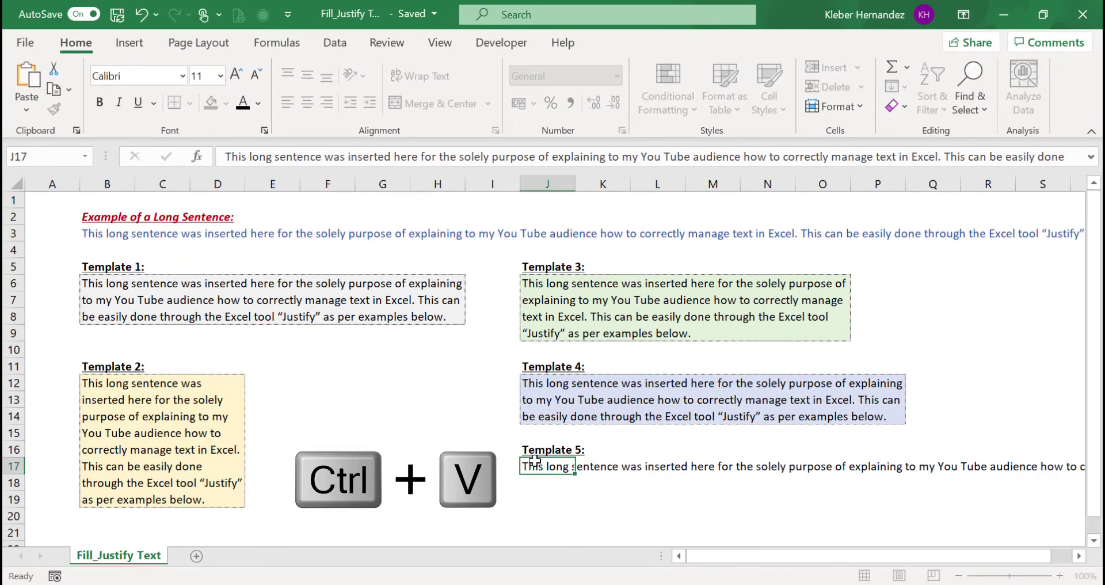
pyautogui.press('Return')
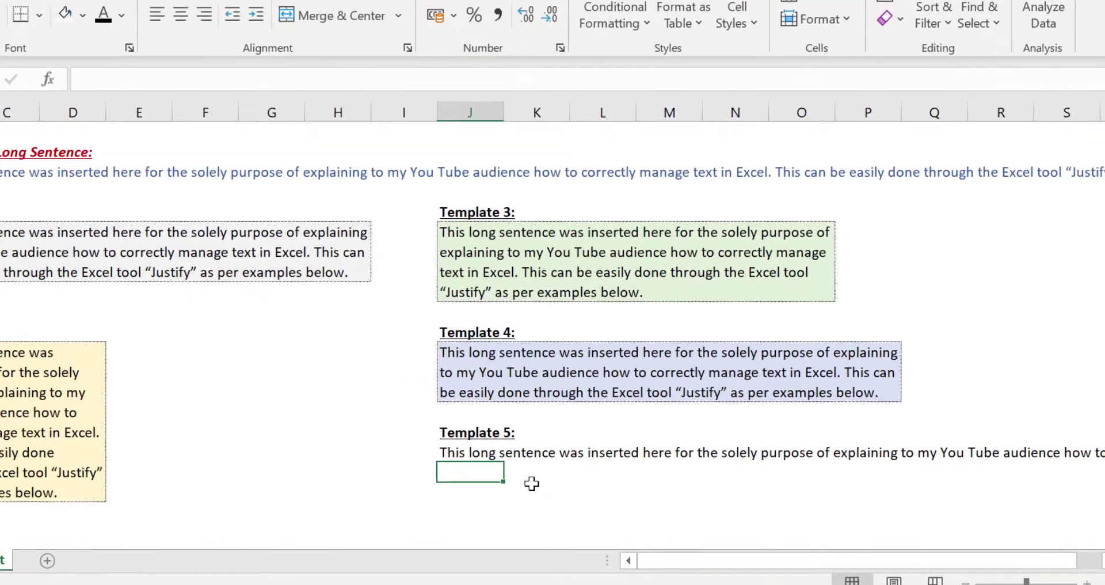
pyautogui.press('Up')
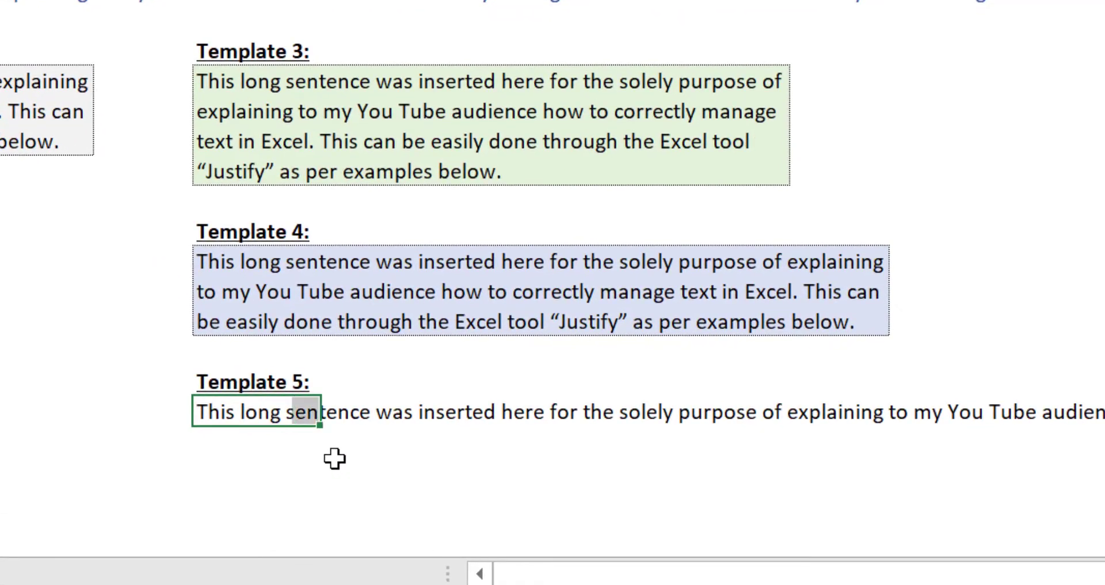
# Step: Apply Fill Justify to J17:P18 for the Template 5 text, allowing it to extend below the selected range
pyautogui.hotkey('shift', 'Right')
pyautogui.hotkey('shift', 'Right')
pyautogui.hotkey('shift', 'Right')
pyautogui.hotkey('shift', 'Right')
pyautogui.hotkey('shift', 'Right')
pyautogui.hotkey('shift', 'Right')
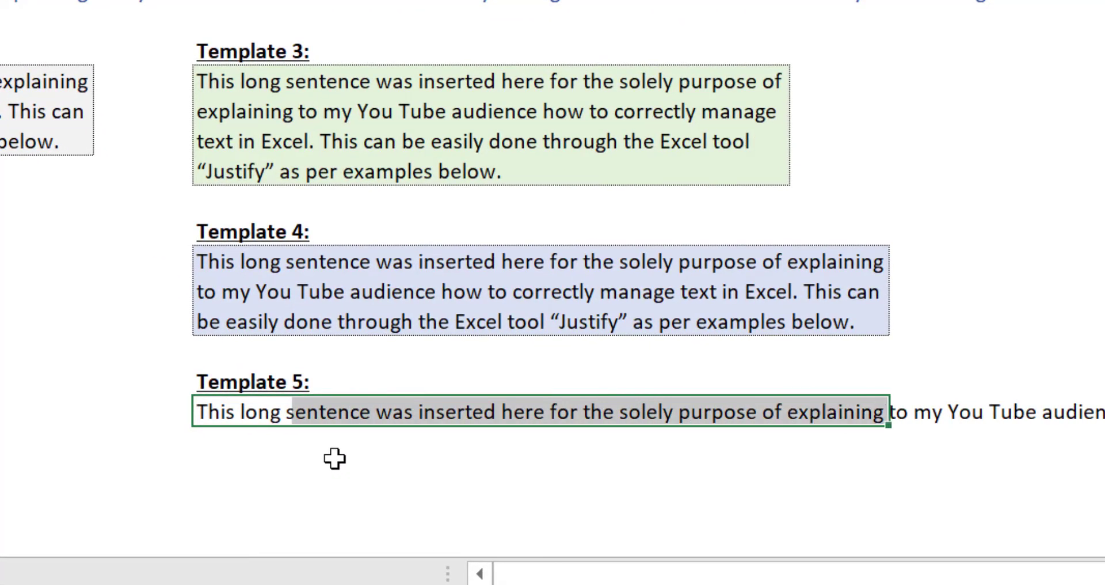
pyautogui.hotkey('shift', 'Down')
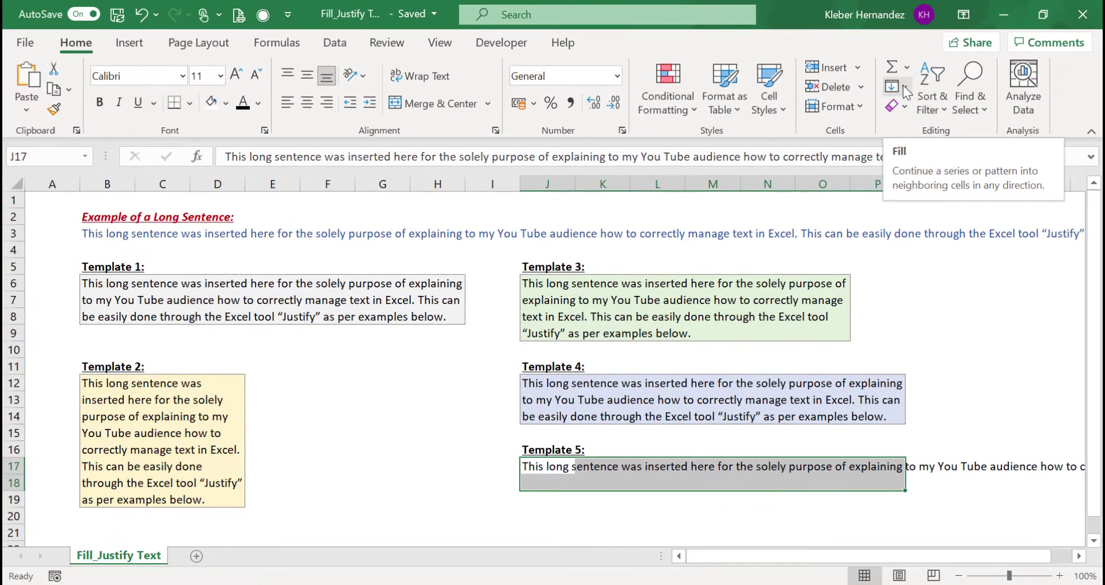
pyautogui.click(904, 86)
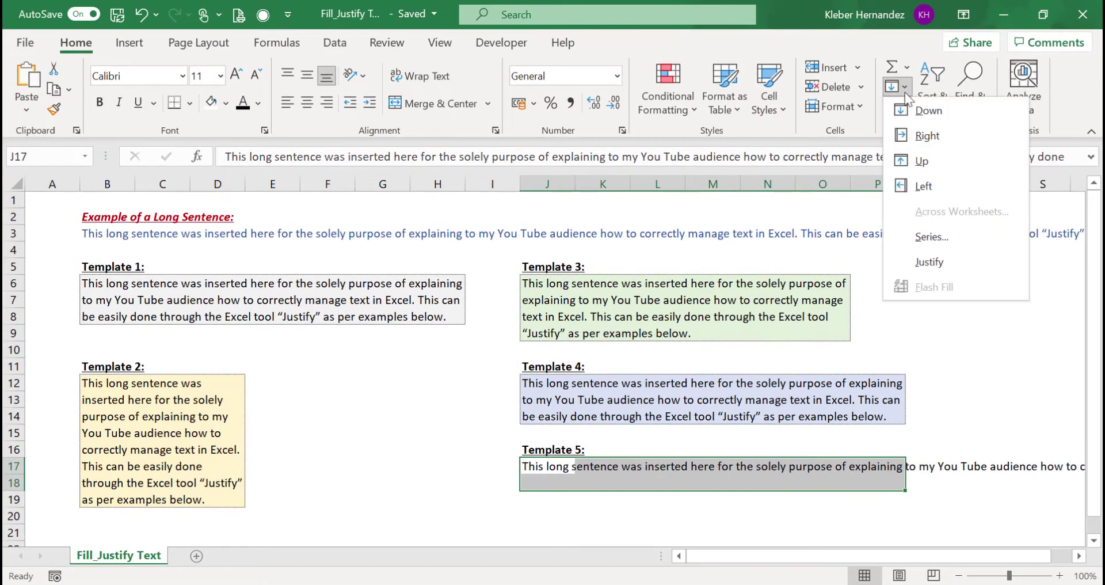
pyautogui.click(943, 262)
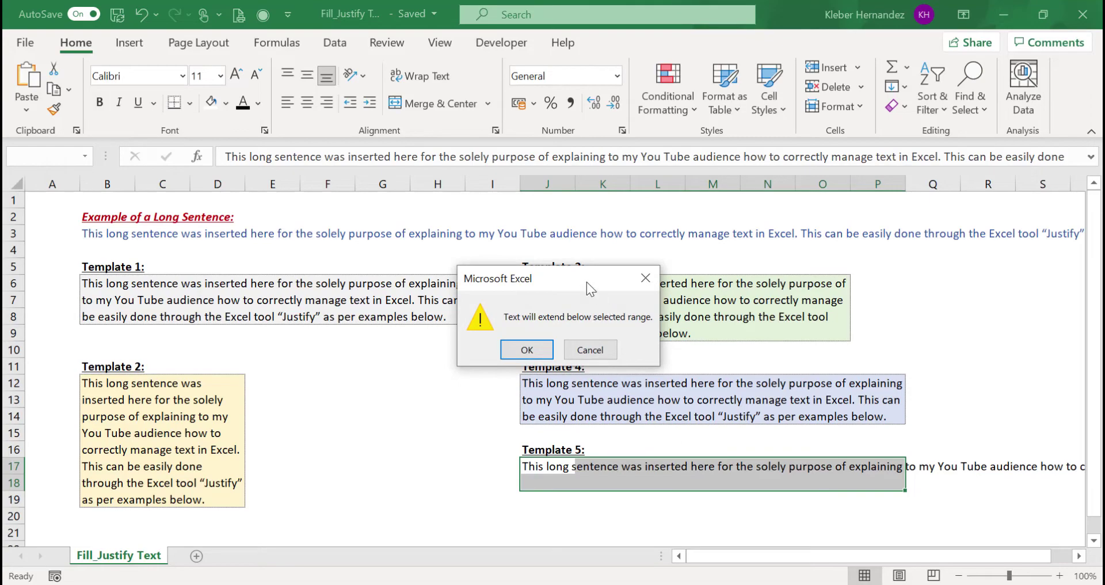
pyautogui.moveTo(586, 281); pyautogui.dragTo(437, 423)
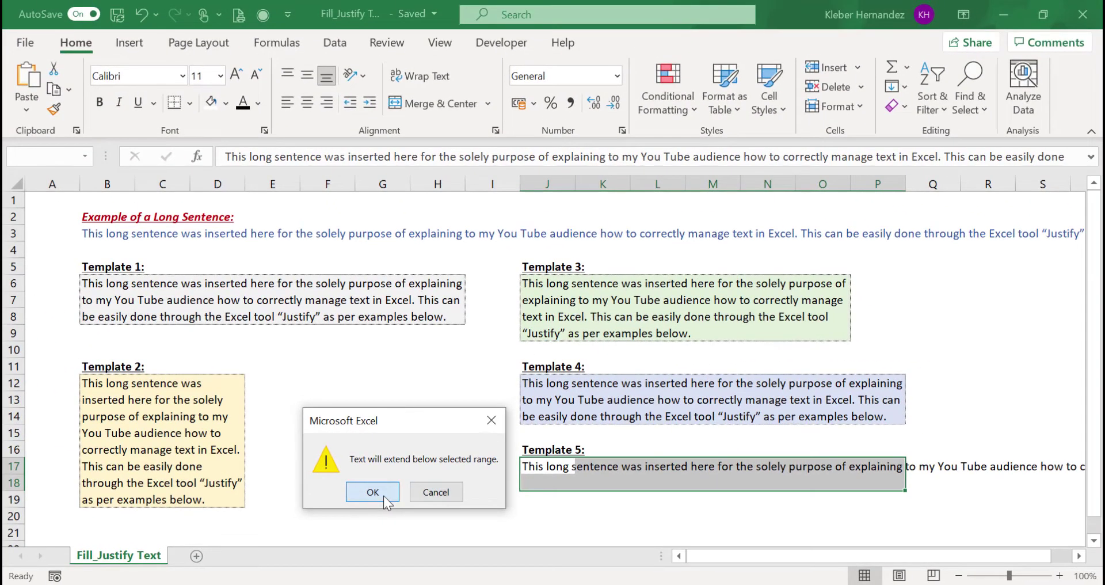
pyautogui.click(384, 496)
# Step: Check the overflow row J19:P19 under Template 5 and undo the last text justification
pyautogui.click(545, 499)
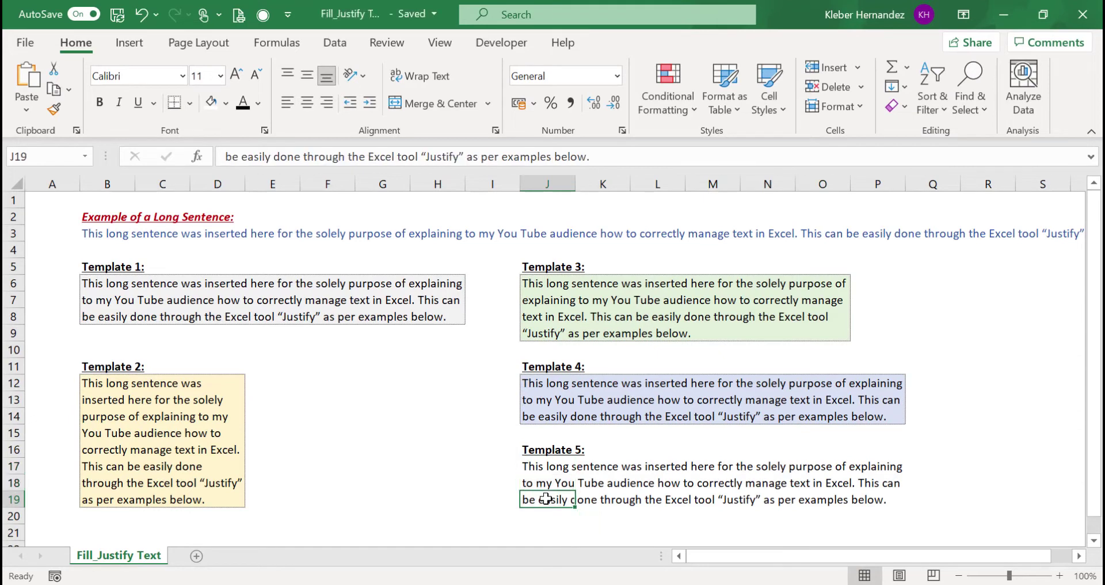
pyautogui.hotkey('shift', 'Right')
pyautogui.hotkey('shift', 'Right')
pyautogui.hotkey('shift', 'Right')
pyautogui.hotkey('shift', 'Right')
pyautogui.hotkey('shift', 'Right')
pyautogui.hotkey('shift', 'Right')
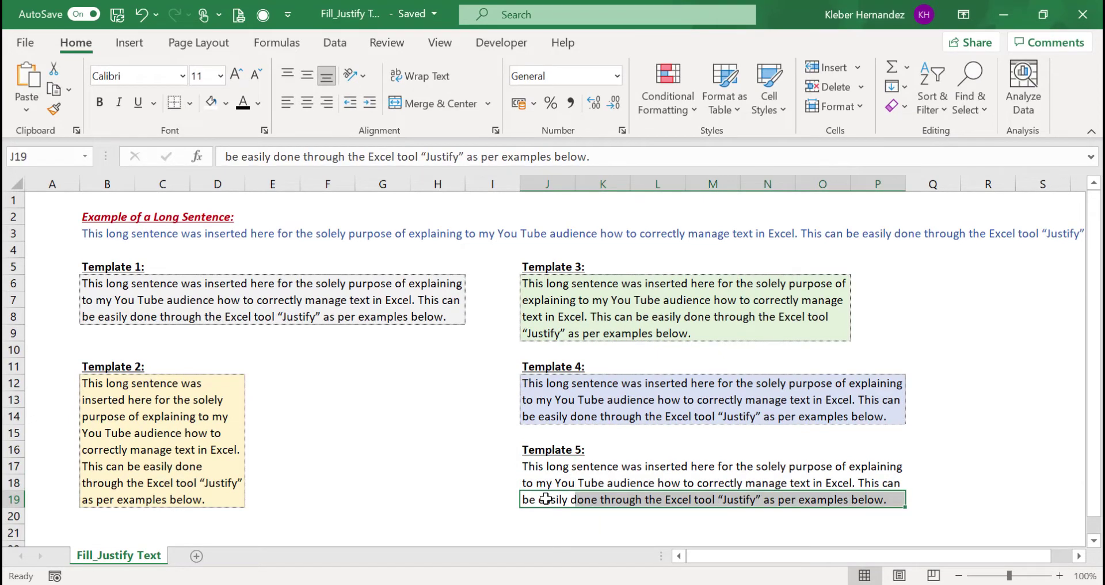
pyautogui.click(530, 469)
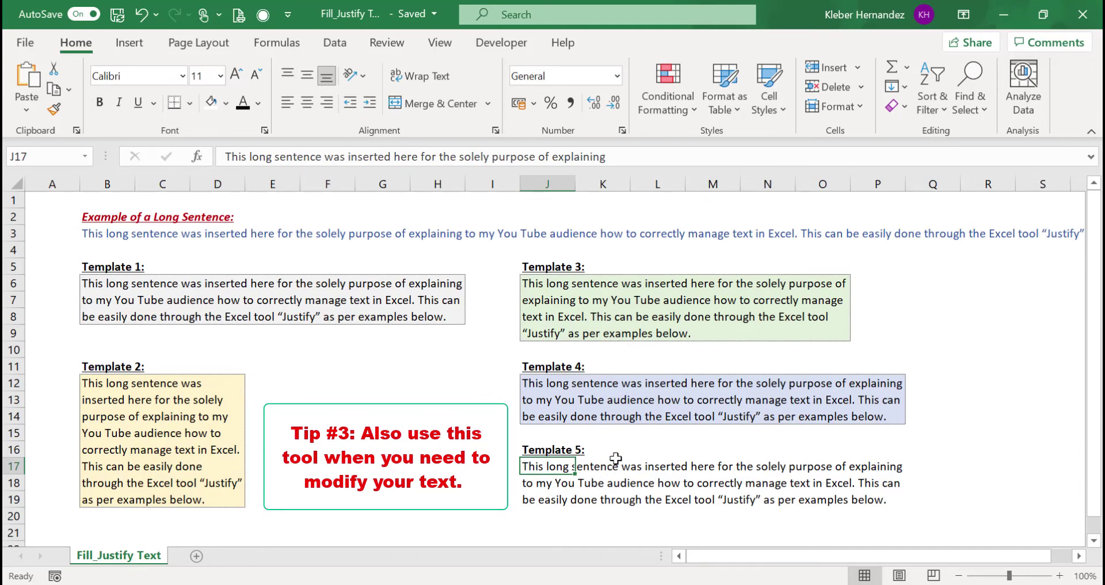
pyautogui.hotkey('ctrl', 'z')
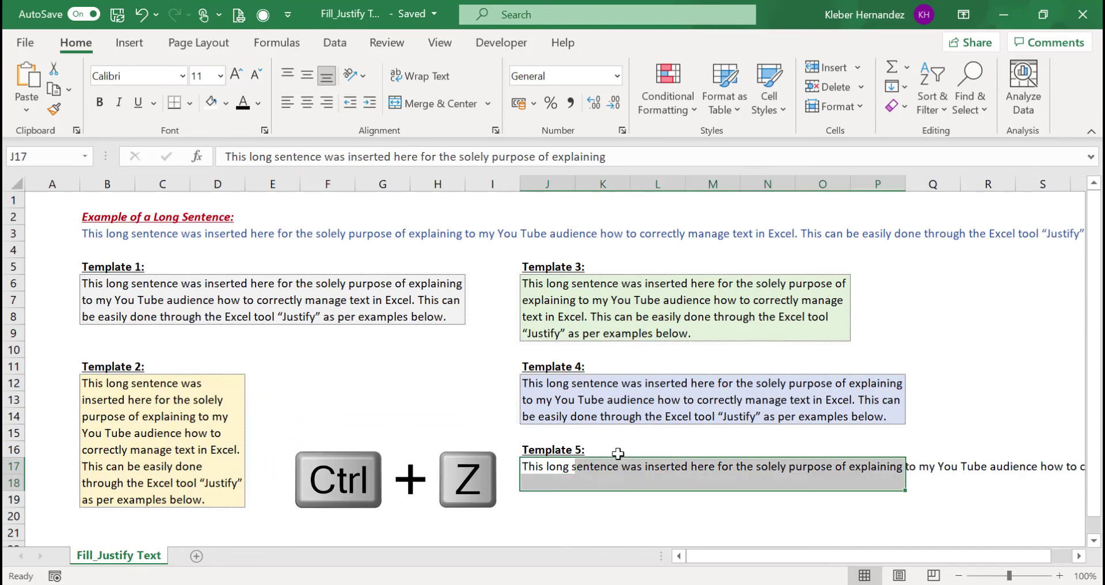
# Step: Append "Pay attention!" to the end of the long sentence in J17
pyautogui.click(533, 465)
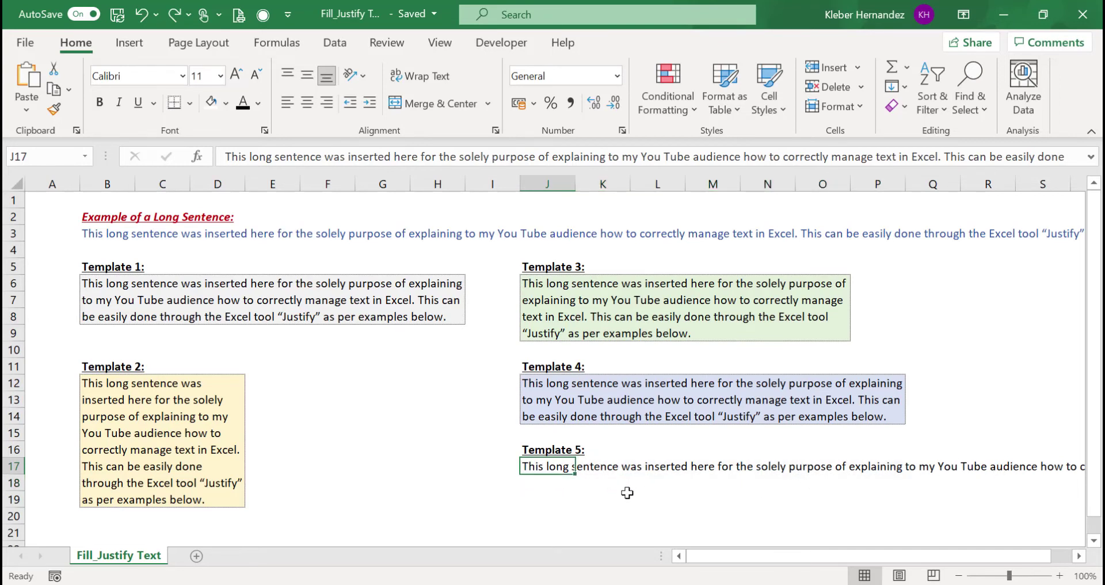
pyautogui.press('F2')
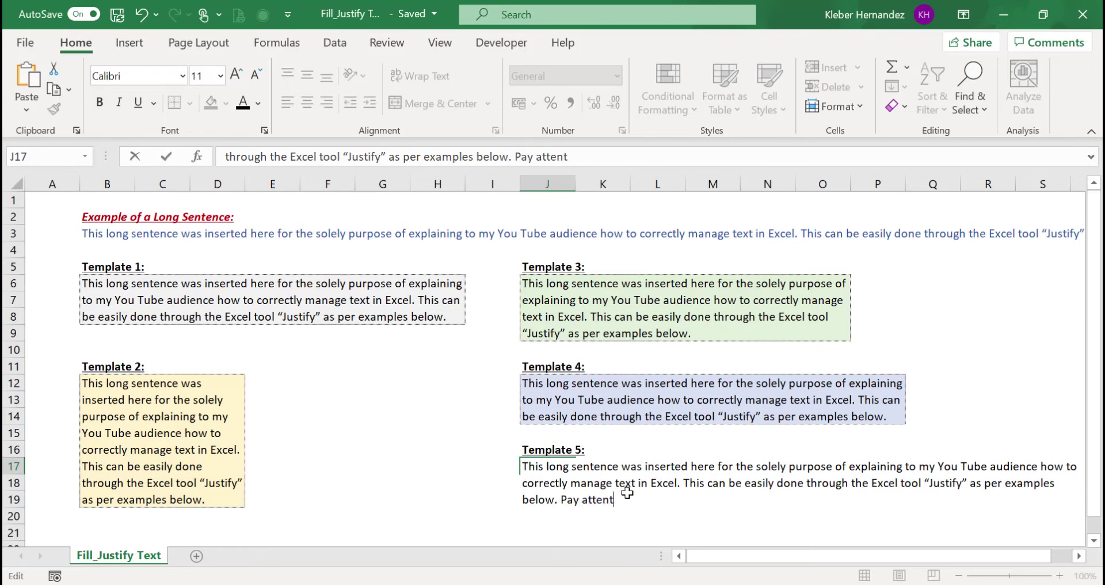
pyautogui.press('Return')
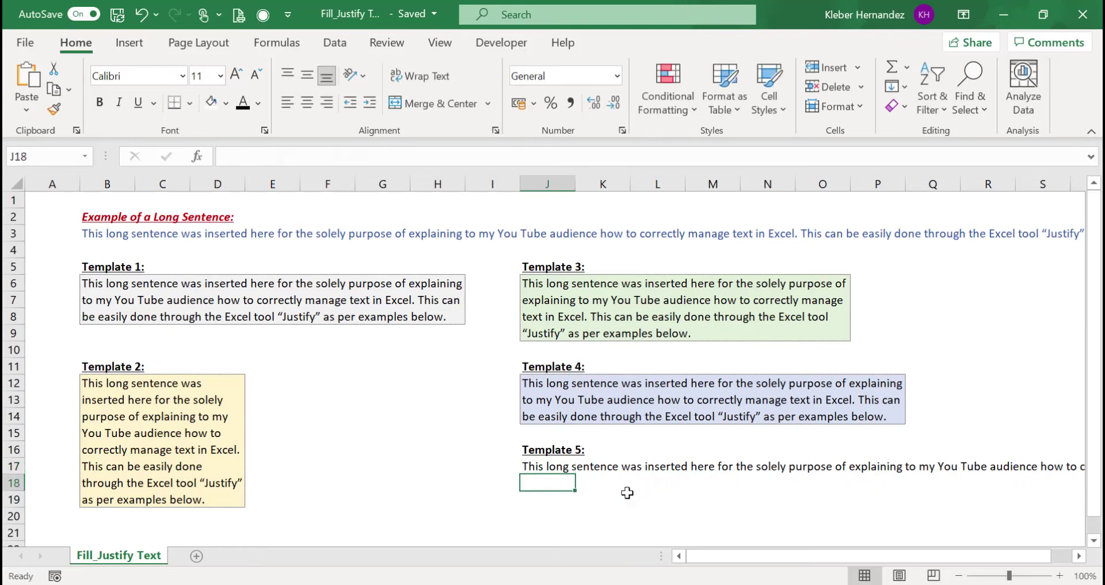
# Step: Apply Fill Justify to J17:Q19 to wrap the extended Template 5 sentence within that range
pyautogui.press('Up')
pyautogui.hotkey('shift', 'Down')
pyautogui.hotkey('shift', 'Down')
pyautogui.hotkey('shift', 'Right')
pyautogui.hotkey('shift', 'Right')
pyautogui.hotkey('shift', 'Right')
pyautogui.hotkey('shift', 'Right')
pyautogui.hotkey('shift', 'Right')
pyautogui.hotkey('shift', 'Right')
pyautogui.hotkey('shift', 'Right')
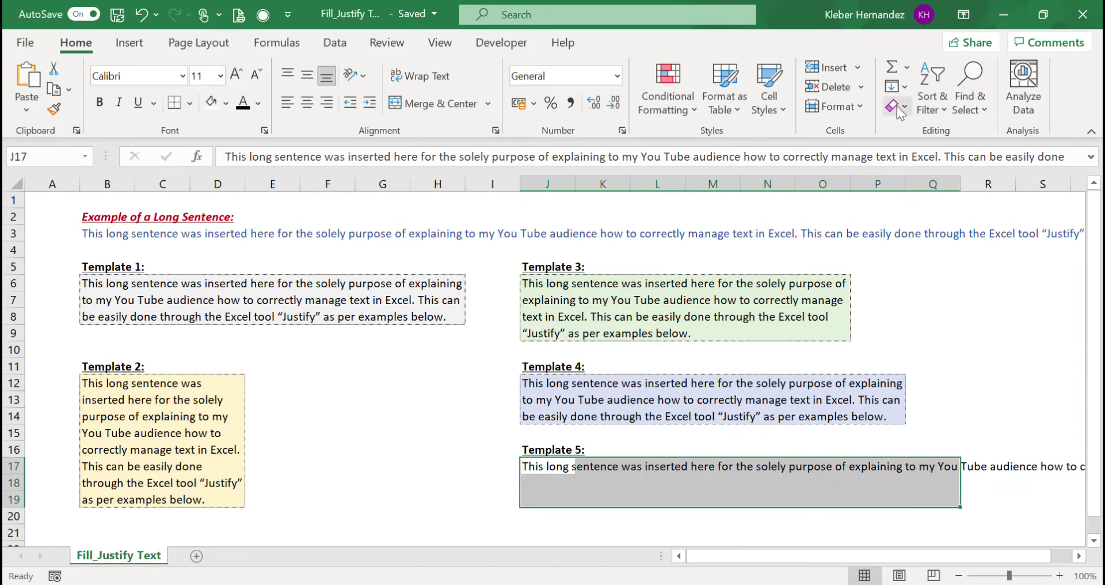
pyautogui.click(904, 87)
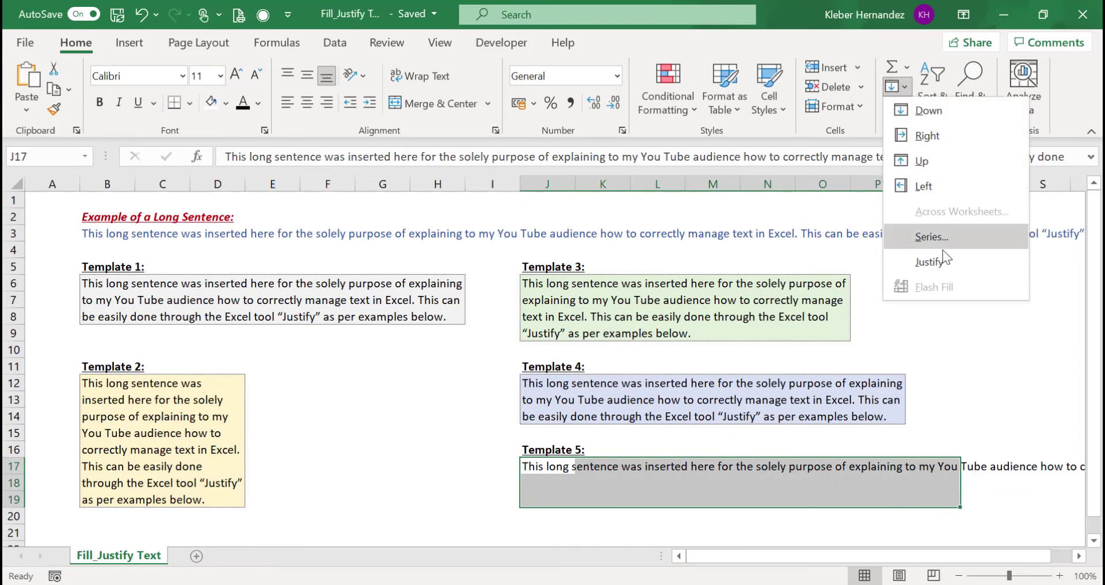
pyautogui.click(946, 262)
pyautogui.click(605, 515)
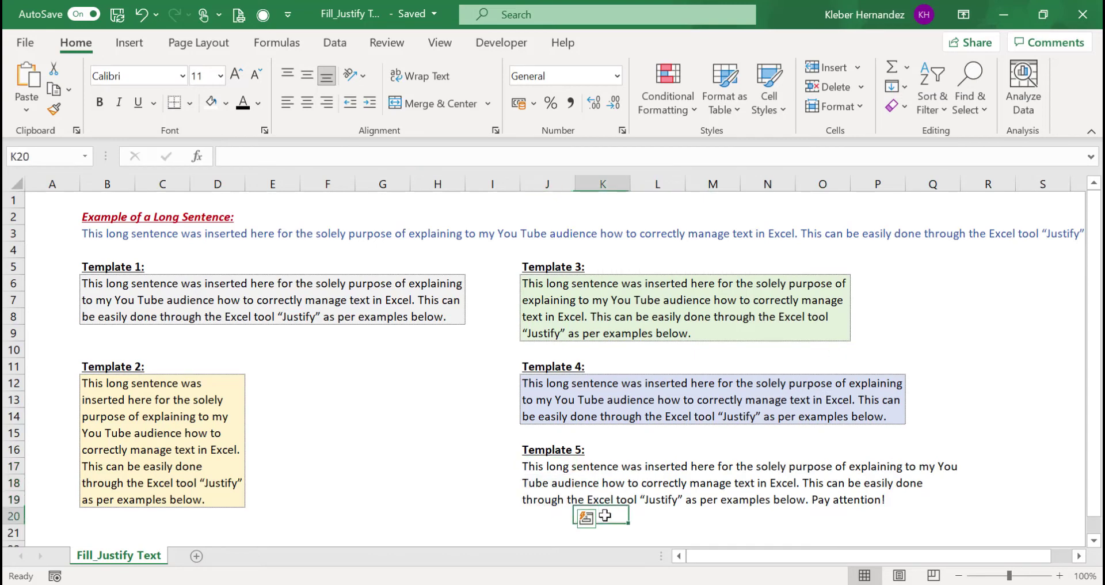